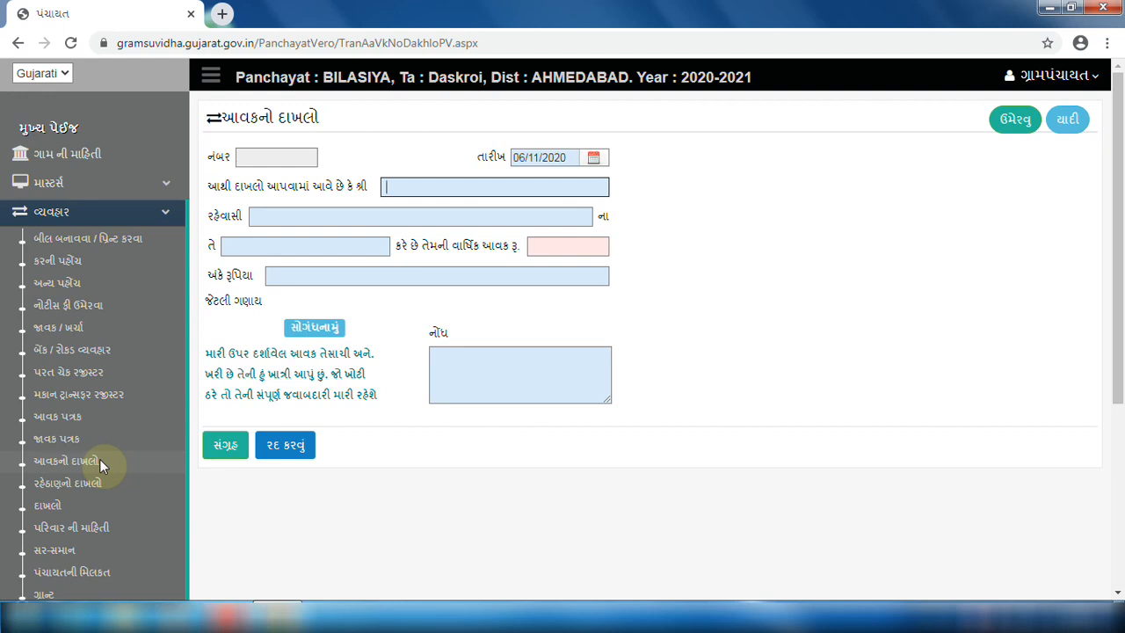
Fill the income certificate for a Bilasiya labourer (majuri) earning 25000 yearly and save it as number 1.
click(593, 159)
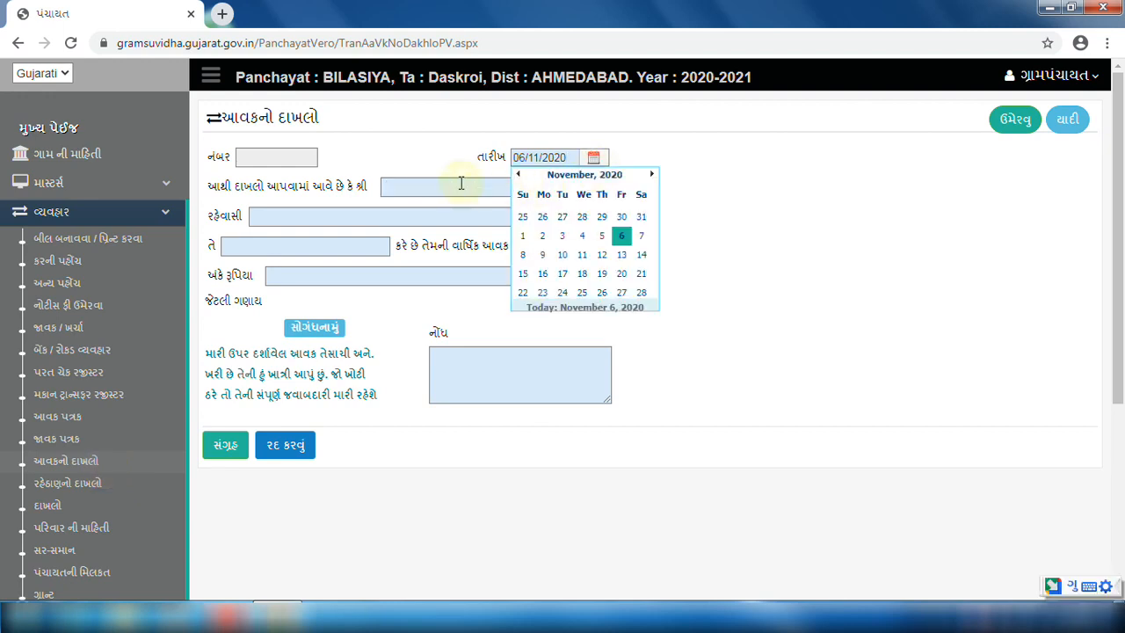
key(Tab)
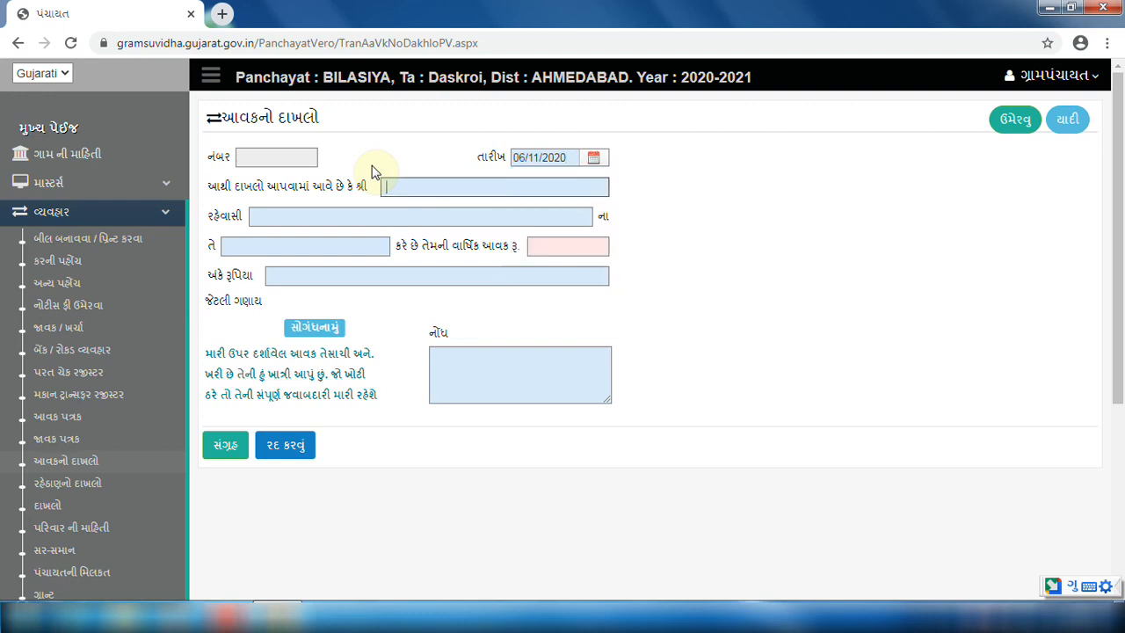
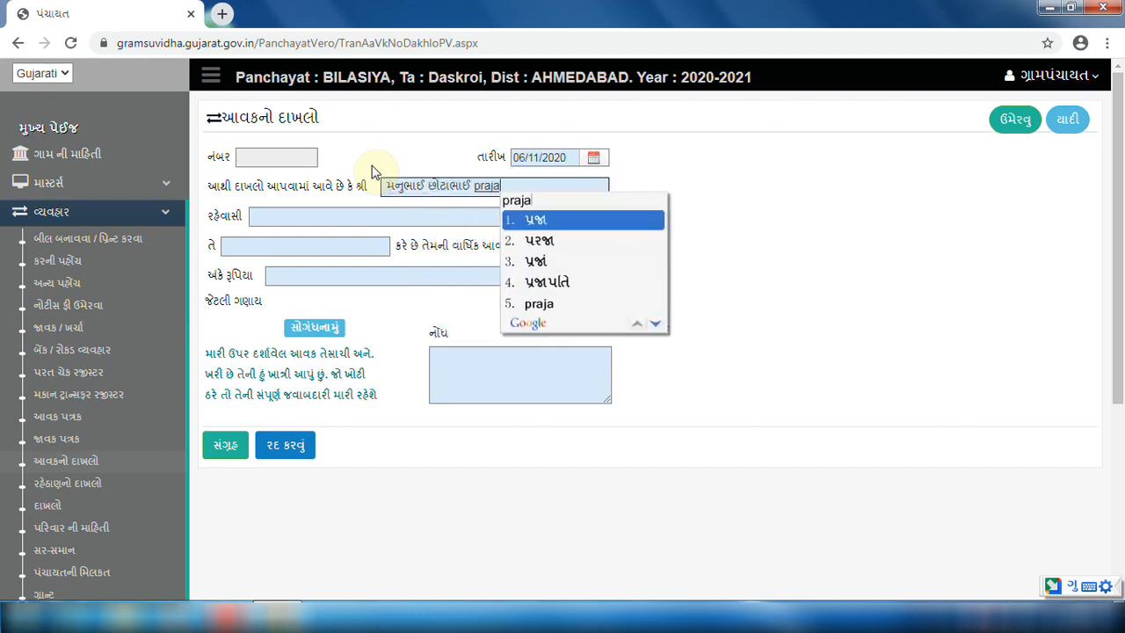
key(Tab)
text(bilasiya)
key(Tab)
text(majuri)
key(Tab)
text(25)
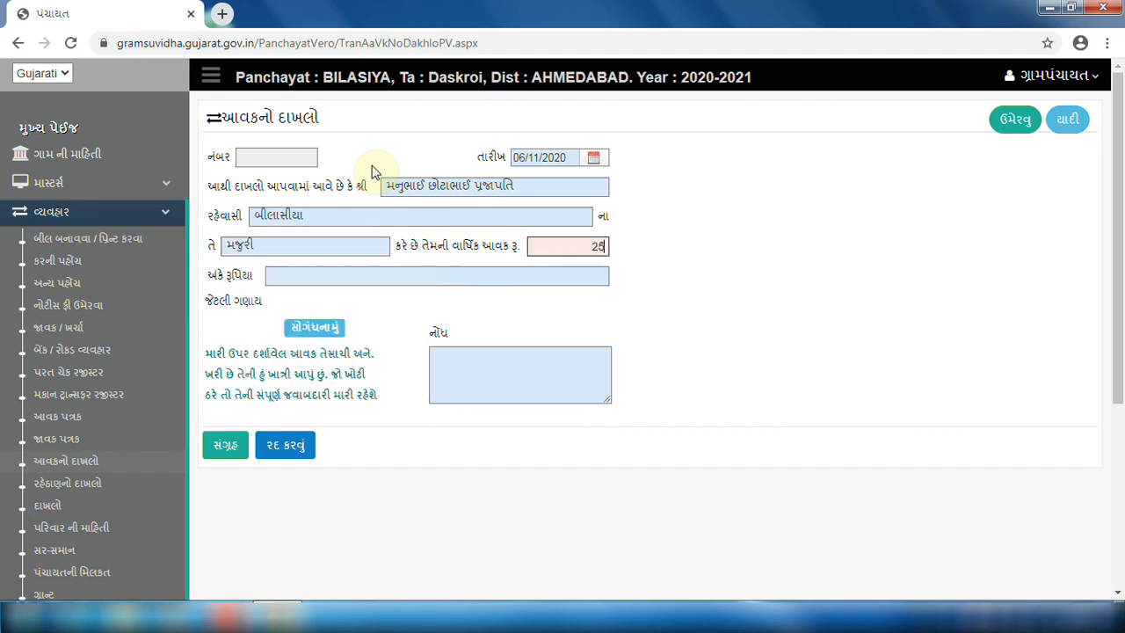
text(000)
key(Tab)
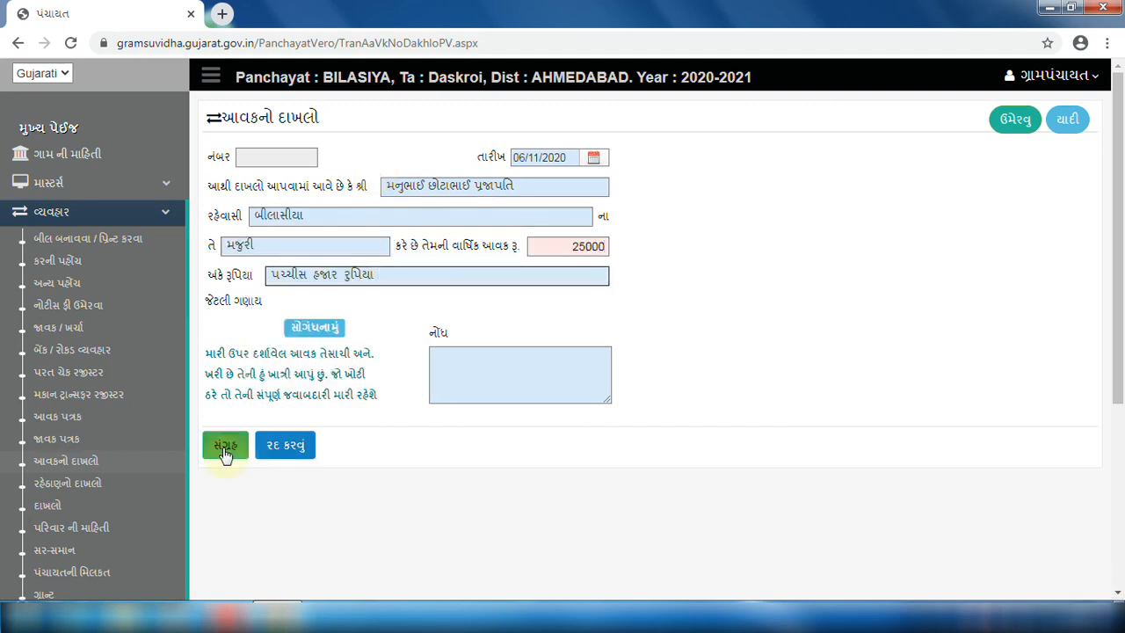
click(225, 450)
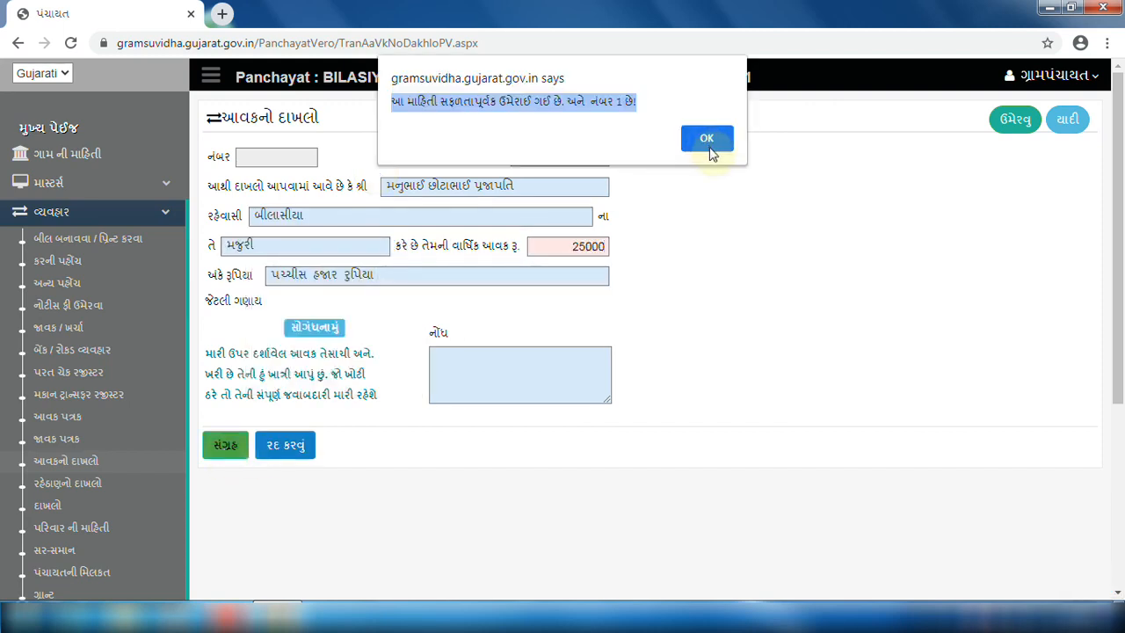
click(709, 148)
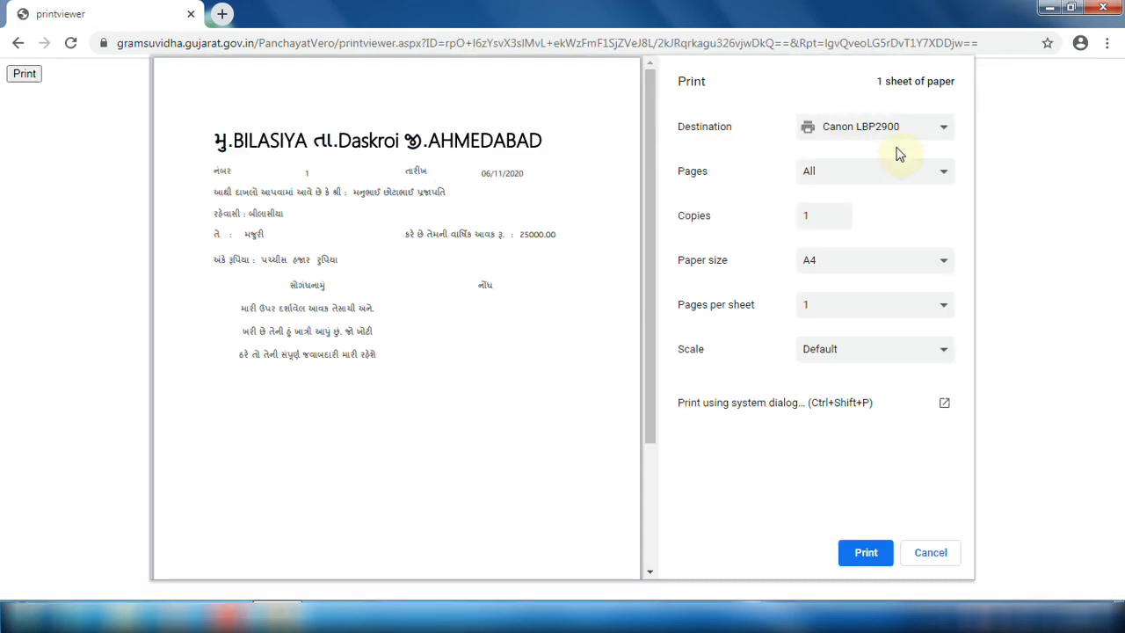
Print the income certificate, then enter the resident's society address in Bilasiya for the residence certificate.
click(869, 563)
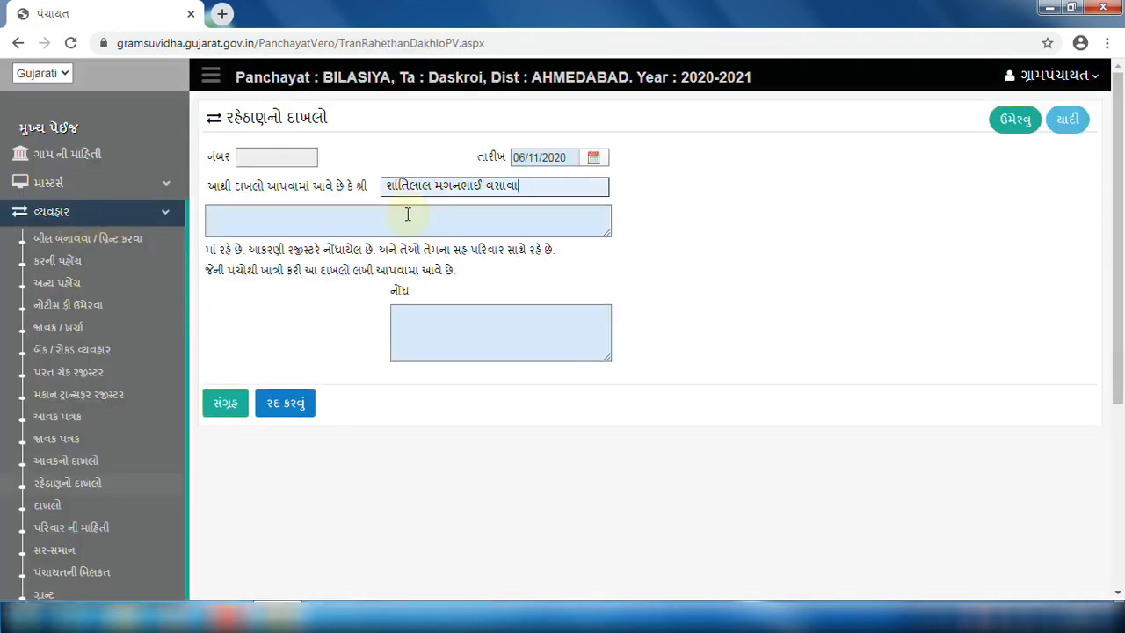
click(280, 226)
text(ramna)
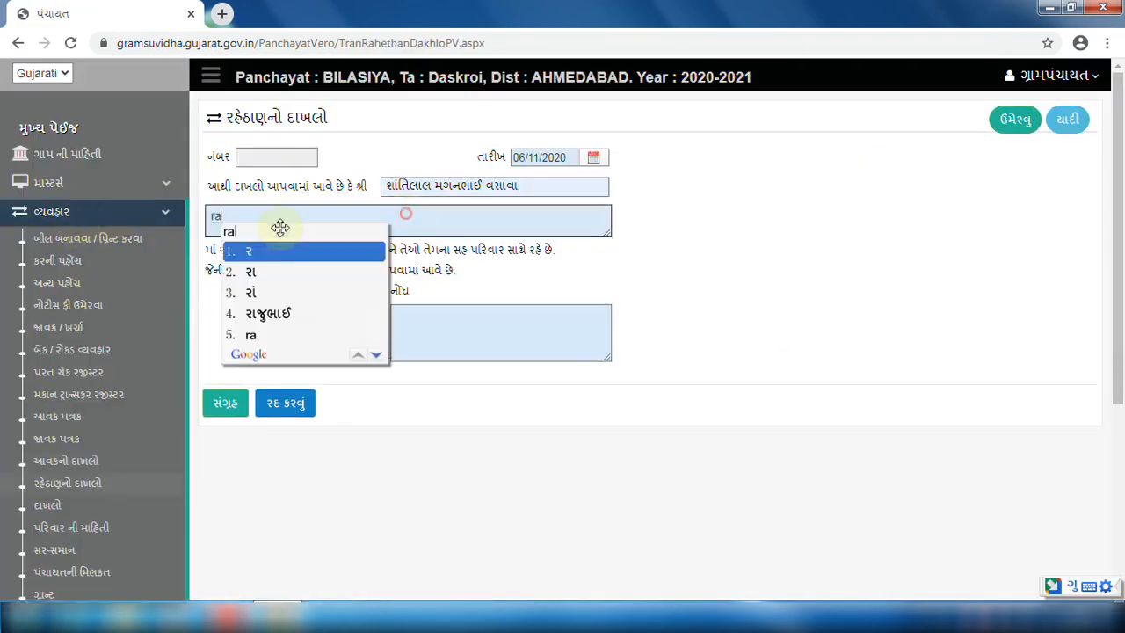
text(gar sosayti , bilas)
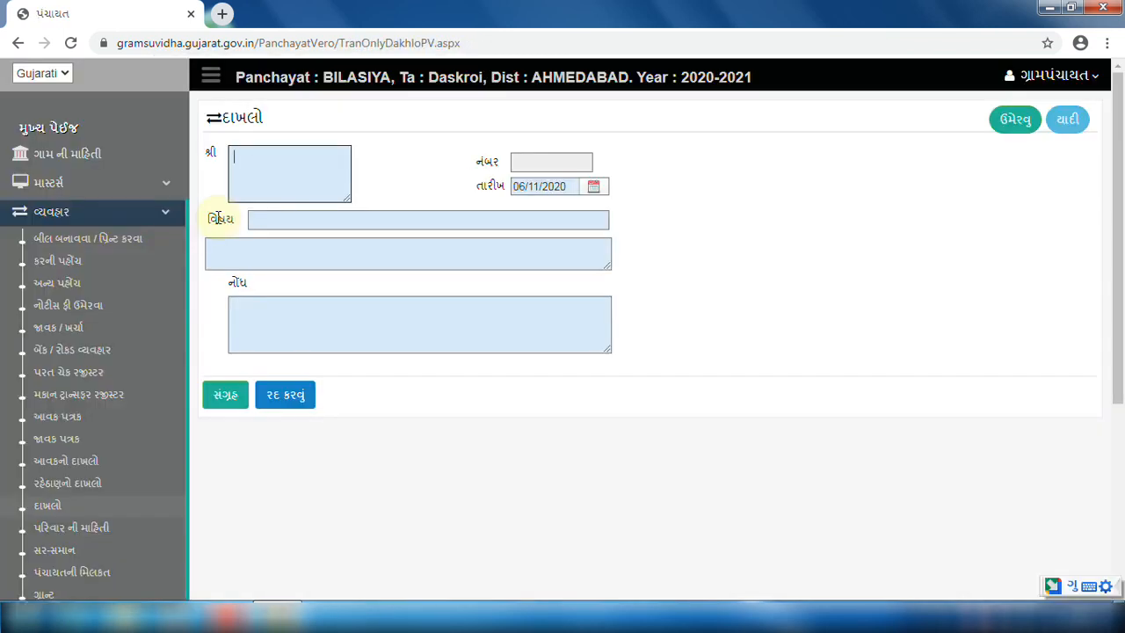
double_click(220, 219)
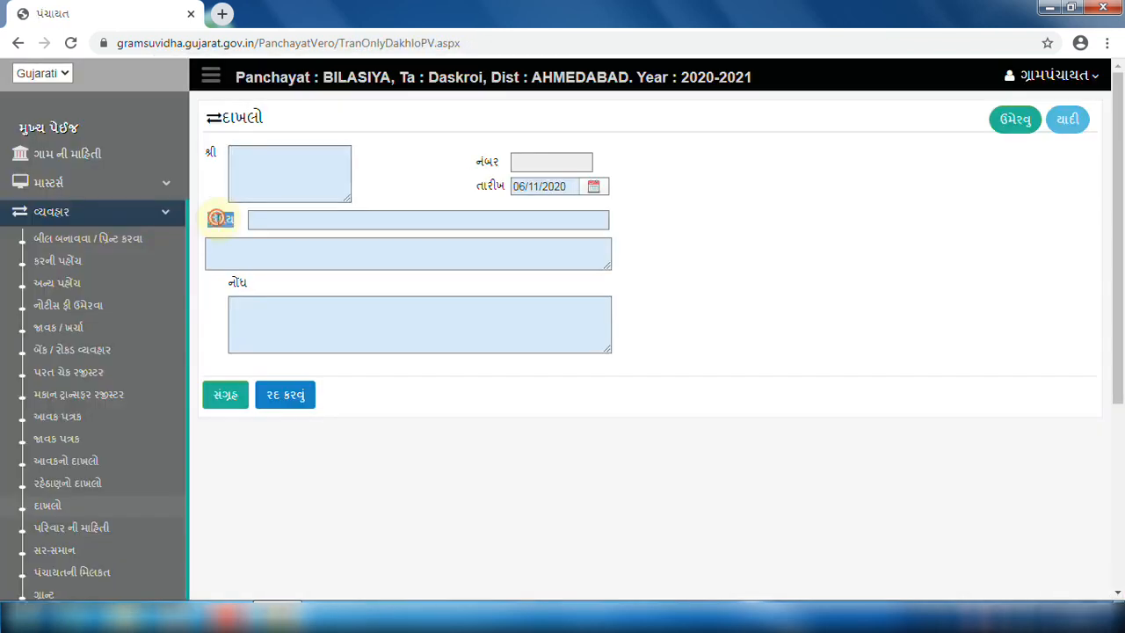
Go back to the dashboard and open પરિવાર ની માહિતી under વ્યવહાર.
double_click(237, 283)
click(29, 140)
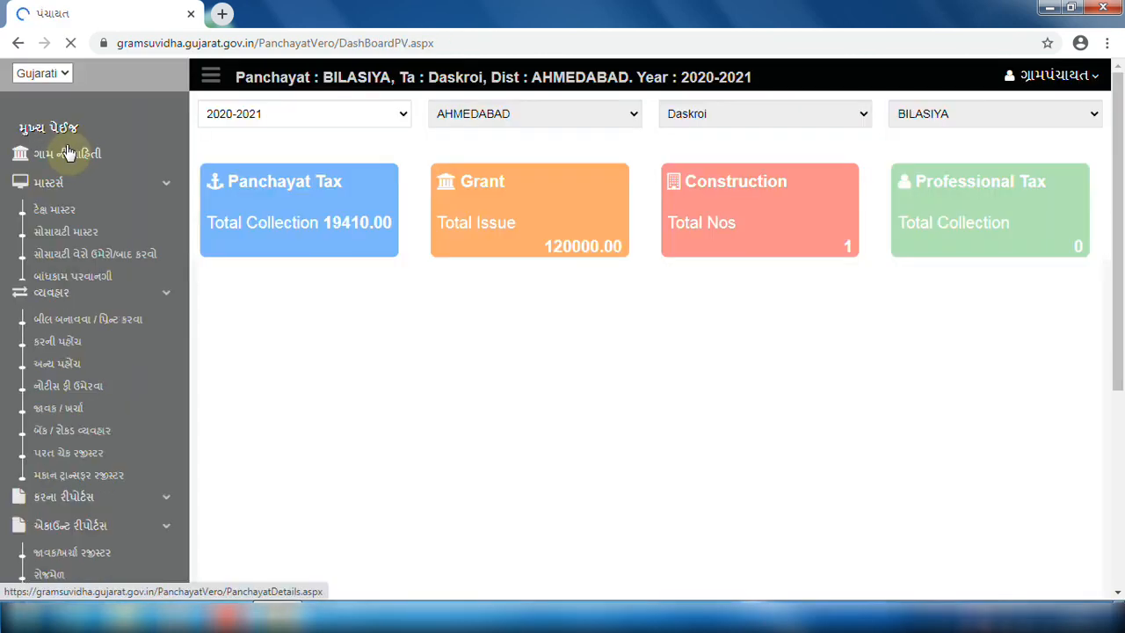
click(80, 213)
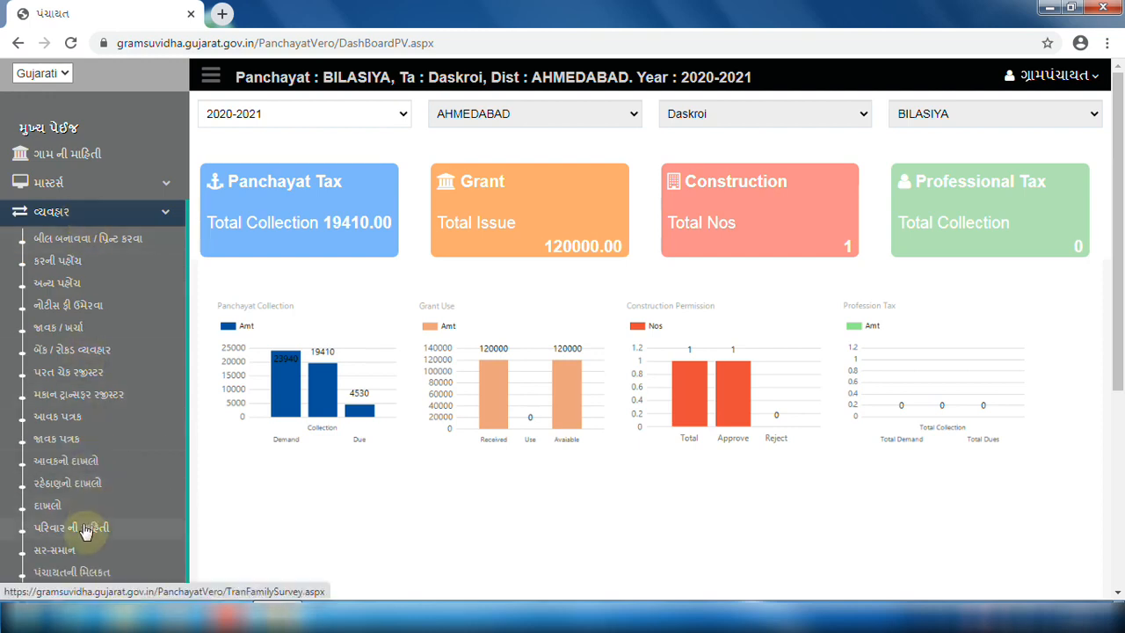
click(86, 531)
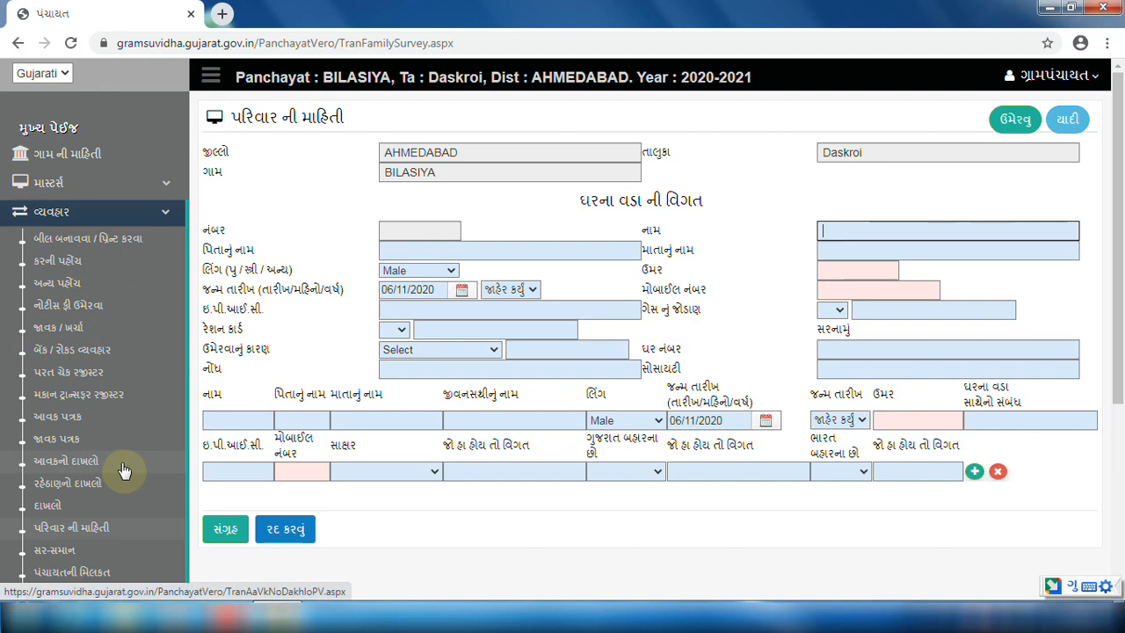
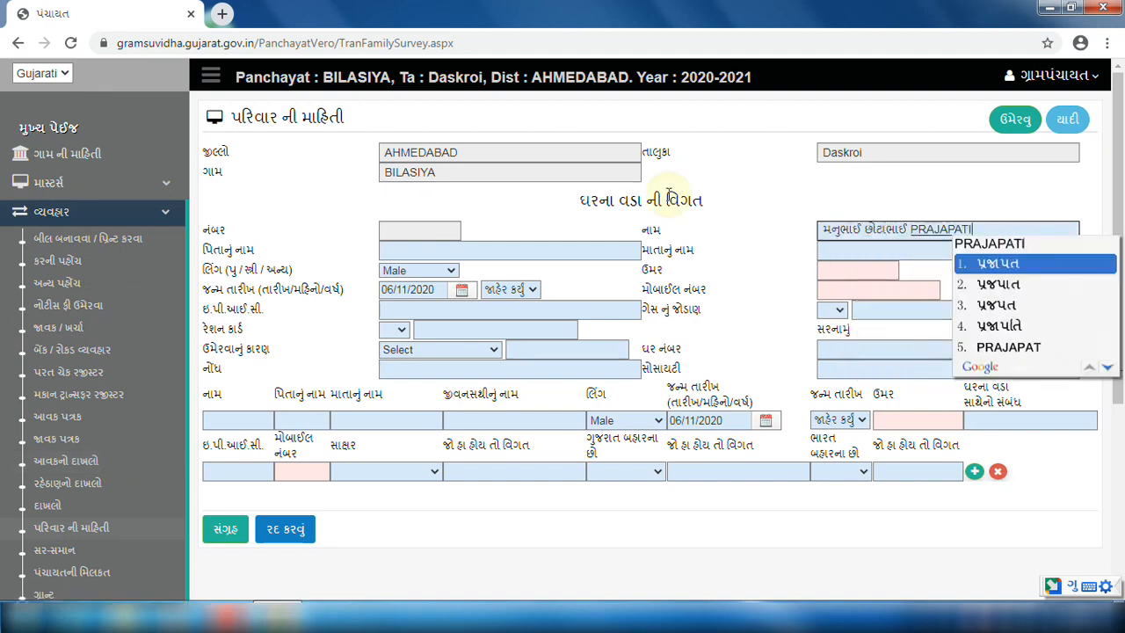
key(Tab)
key(Tab)
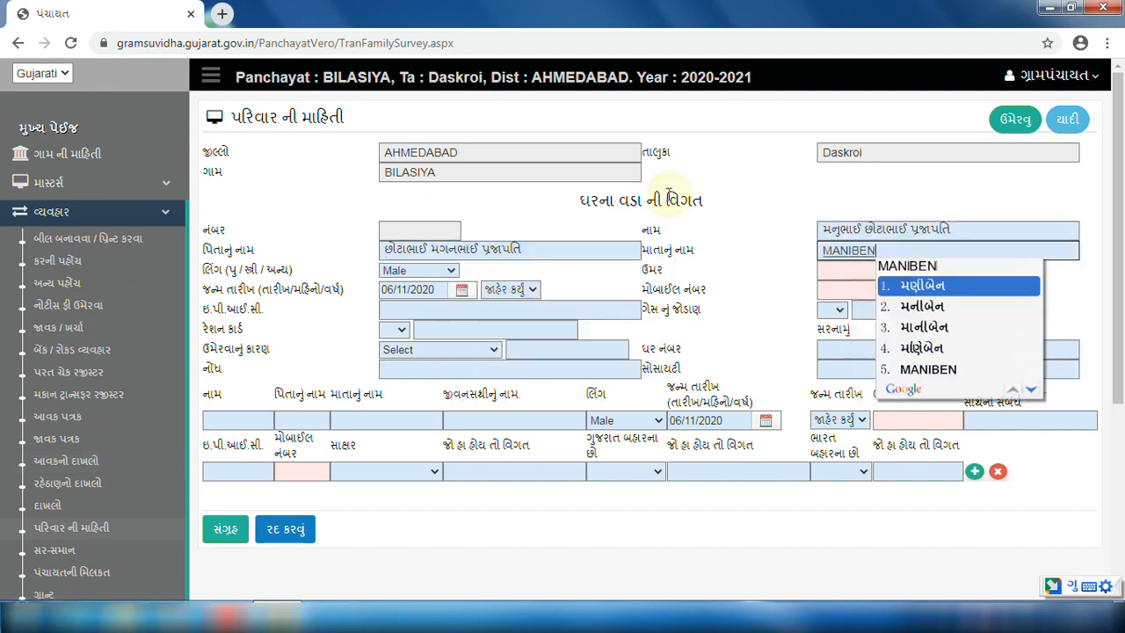
click(427, 292)
text(31/05/1958)
click(821, 270)
text(62)
key(Tab)
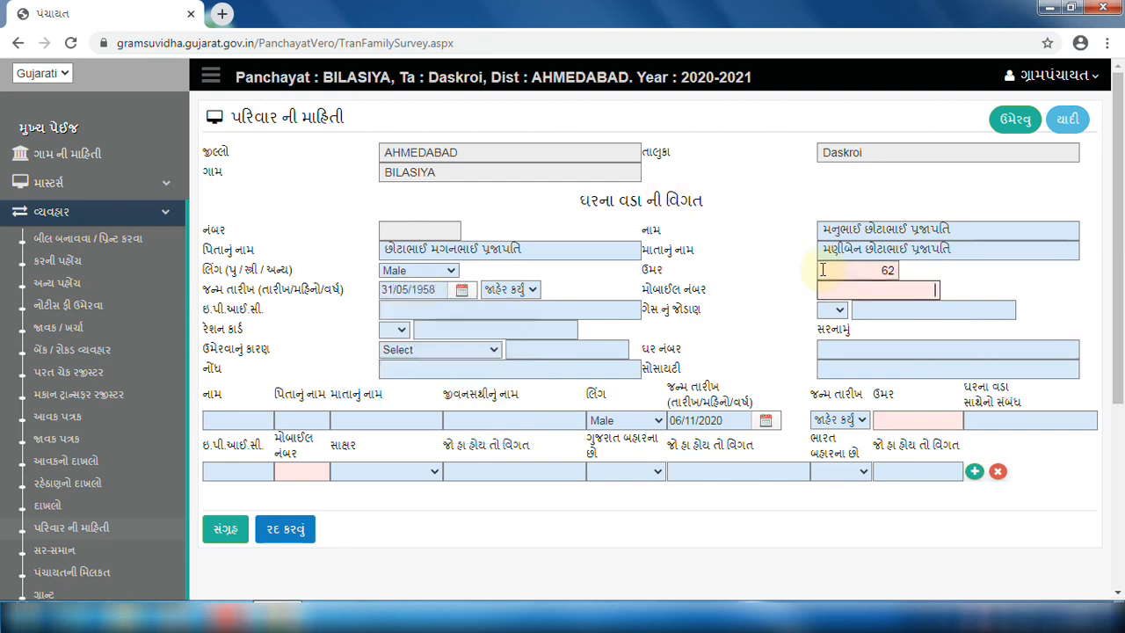
key(Tab)
text(RAMNAGAR SOCIETY)
key(Tab)
Enter the son's name, parents' names, age 26, relationship PUTRA and mobile number.
text(AKASH)
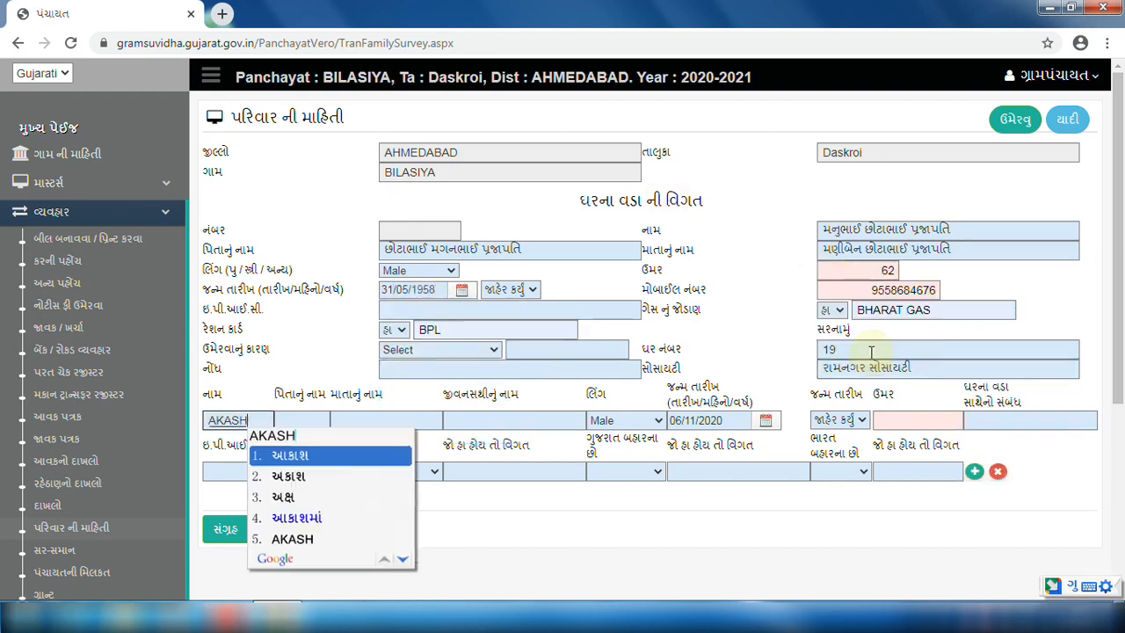
key(Tab)
text(MANUBHAI)
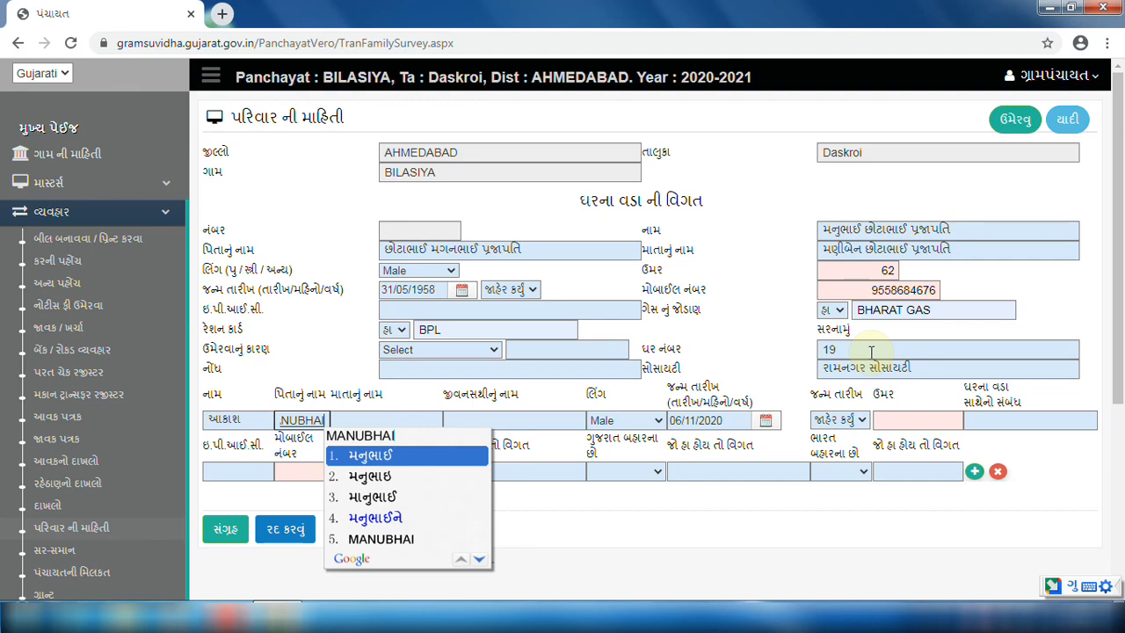
key(Tab)
text(GEEAB)
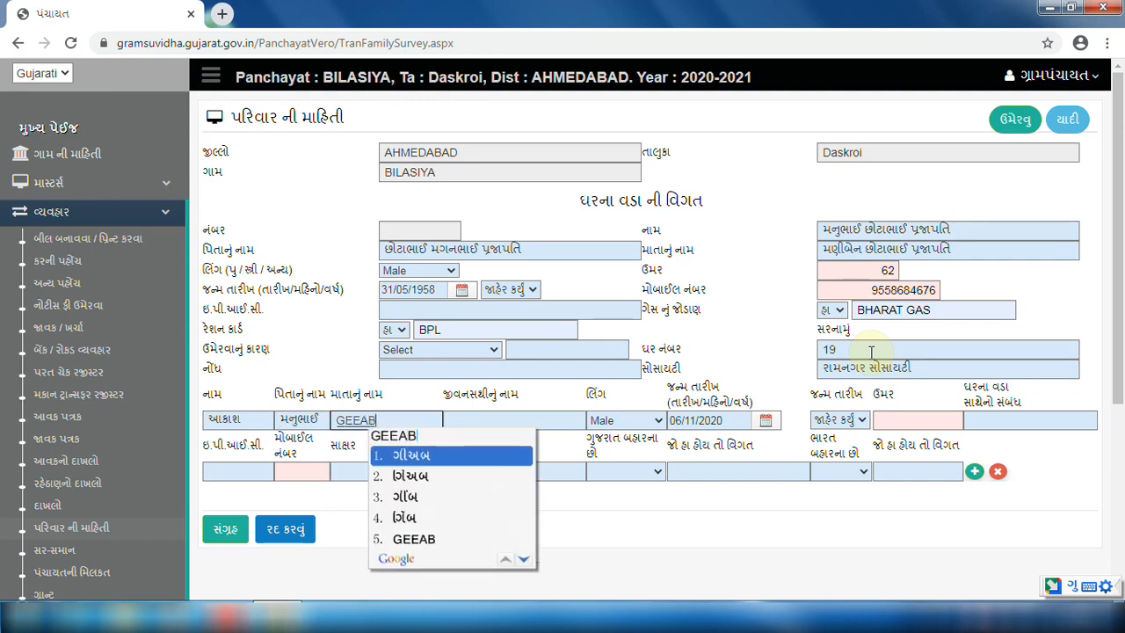
key(BackSpace)
key(BackSpace)
text(TABEN)
text(26)
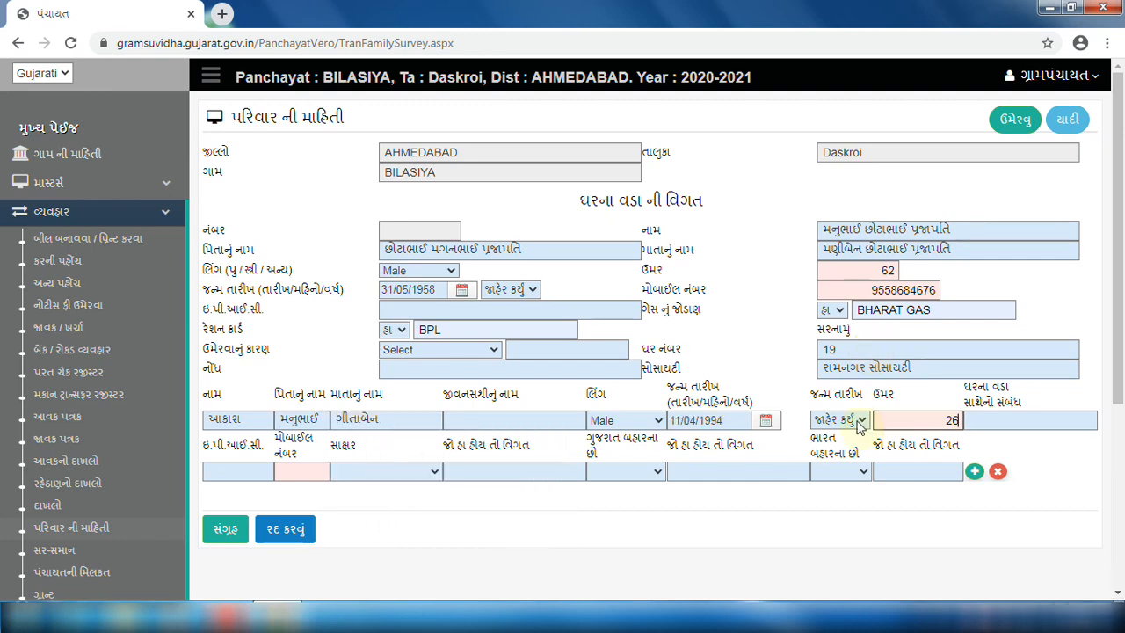
key(Tab)
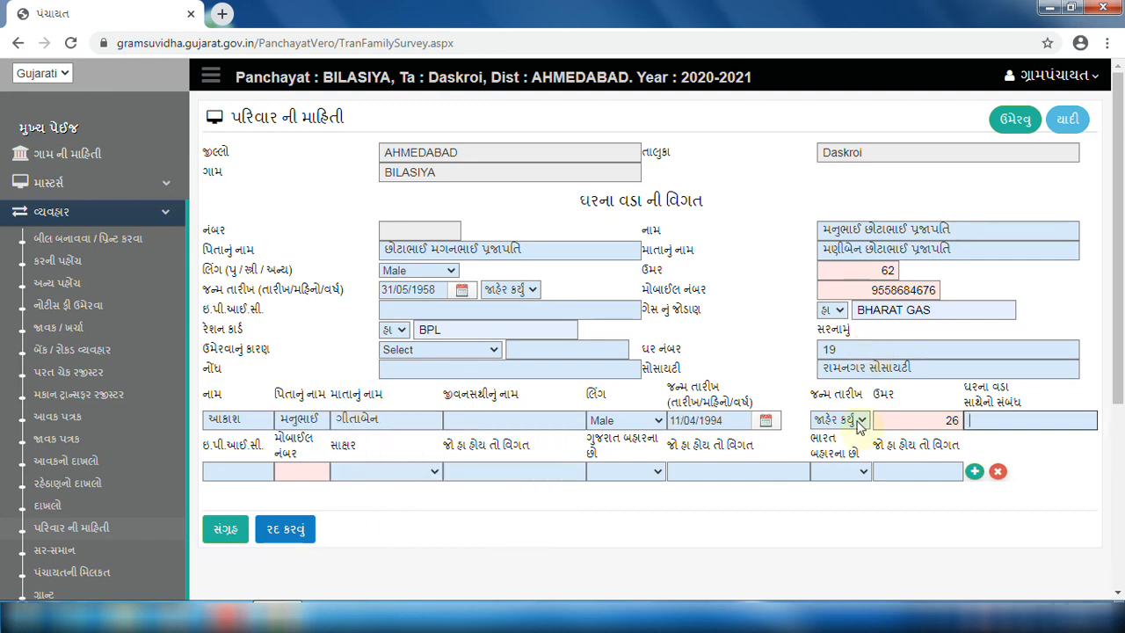
text(PU)
text(TRA)
key(Tab)
key(Tab)
text(98384767)
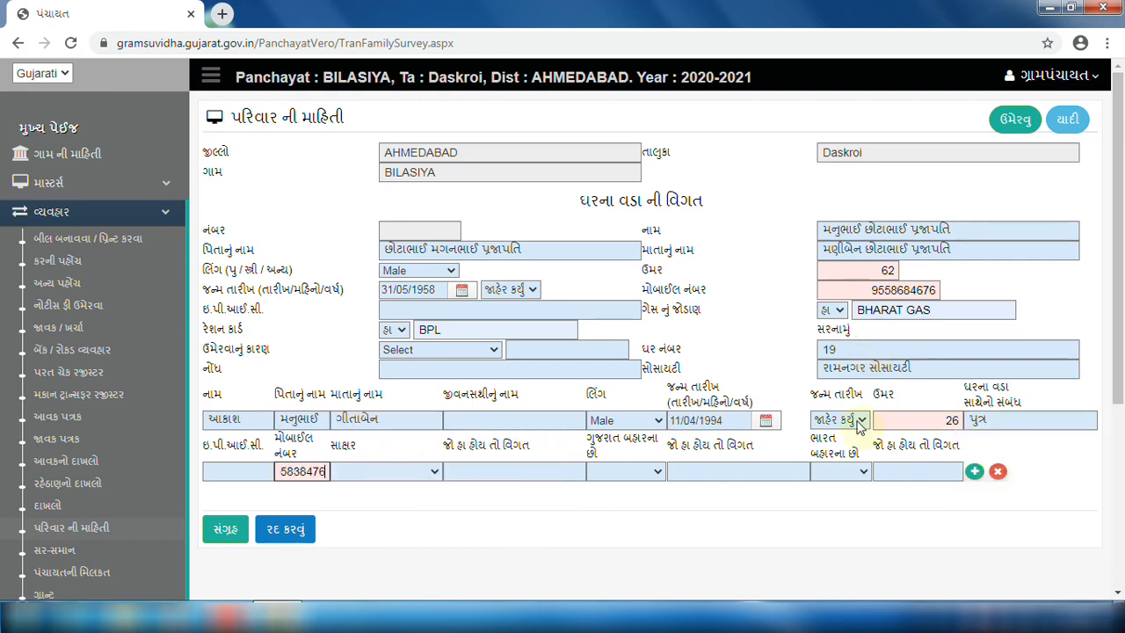
key(Tab)
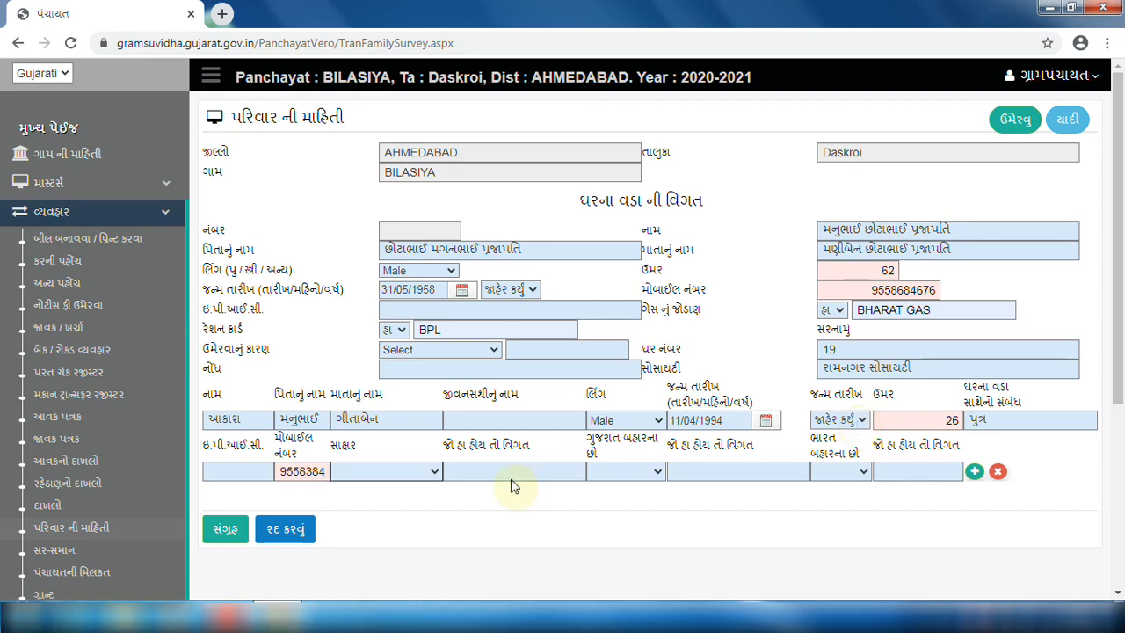
Mark the son literate with education COMPUTER ENGG., not living outside Gujarat or India.
key(Down)
click(482, 468)
text(COMPUTER ENGG.)
key(Tab)
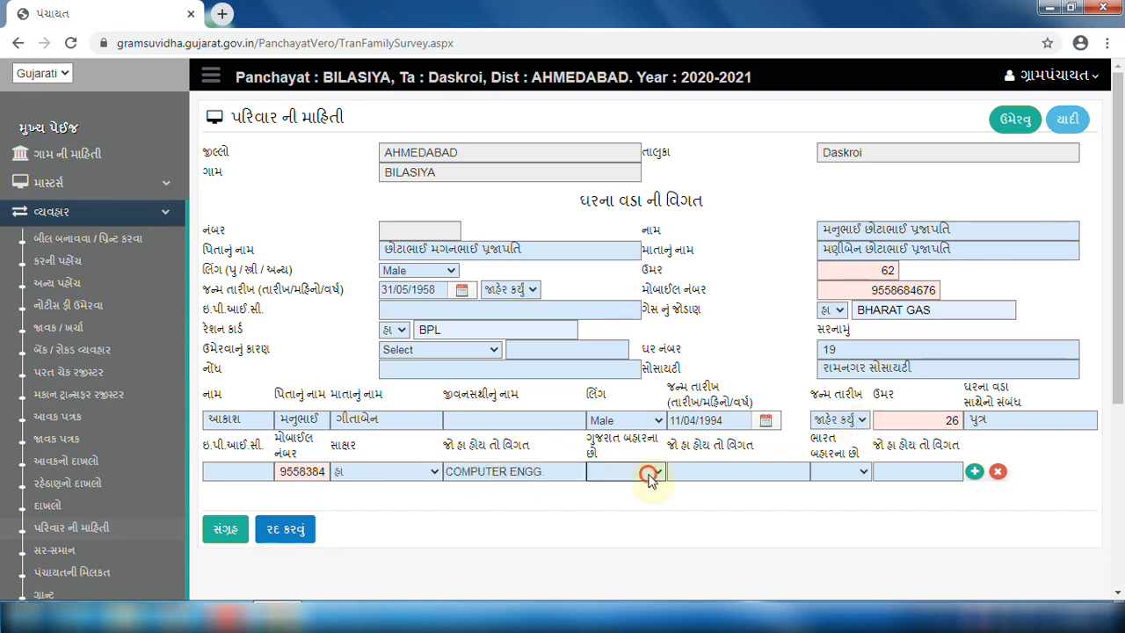
click(650, 476)
click(626, 529)
click(835, 472)
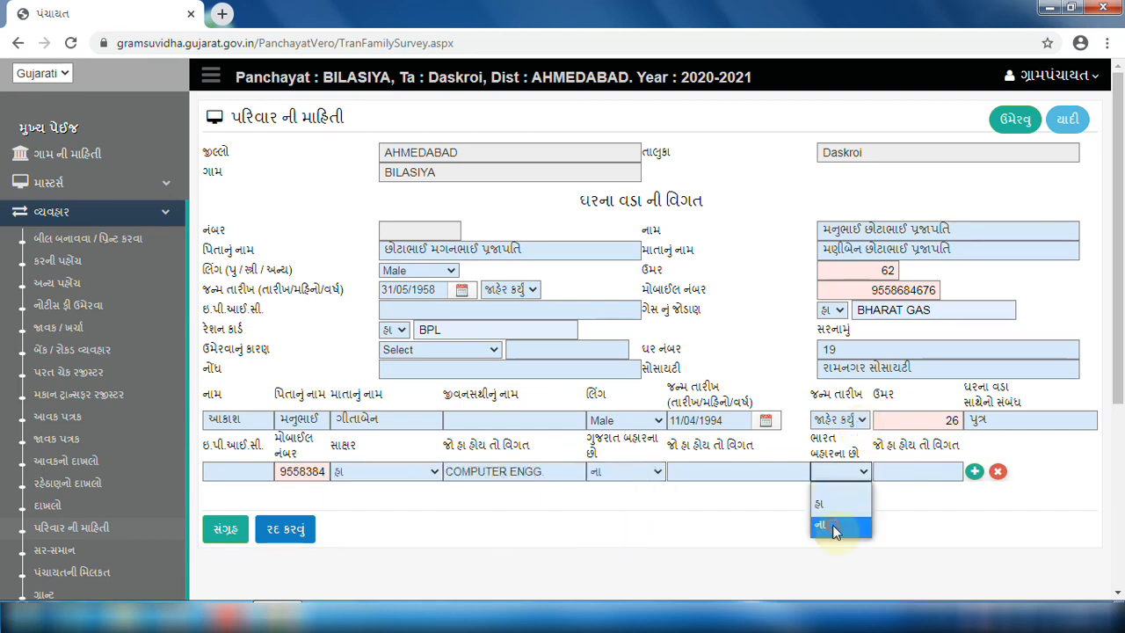
click(835, 527)
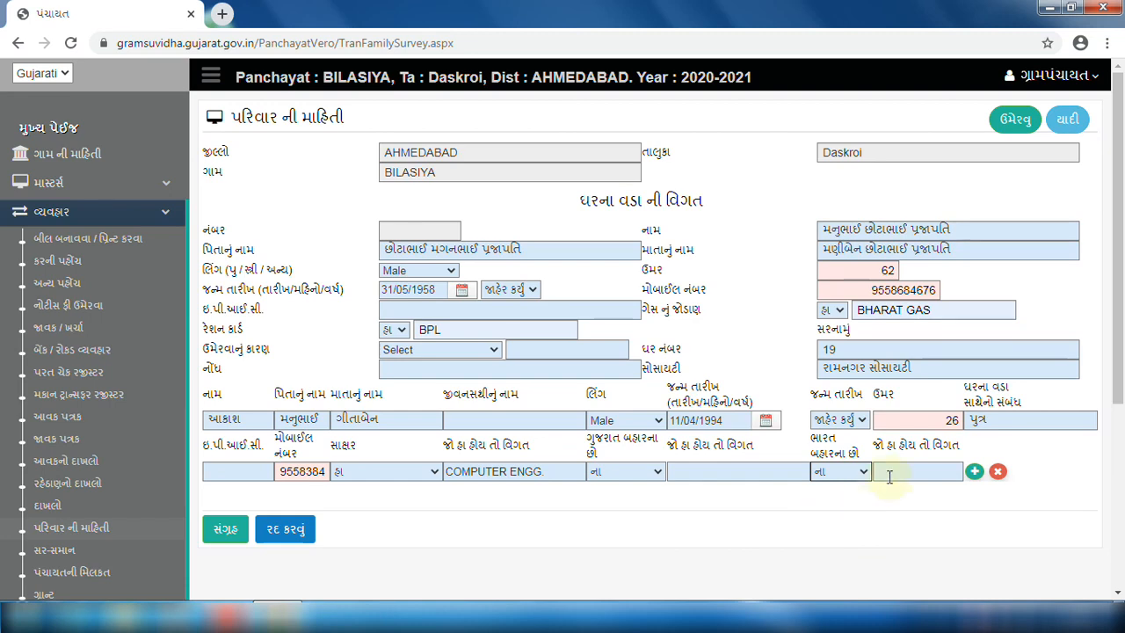
Add the son to the family member table, keeping his birth date as declared.
click(975, 473)
scroll(971, 479, down, 1)
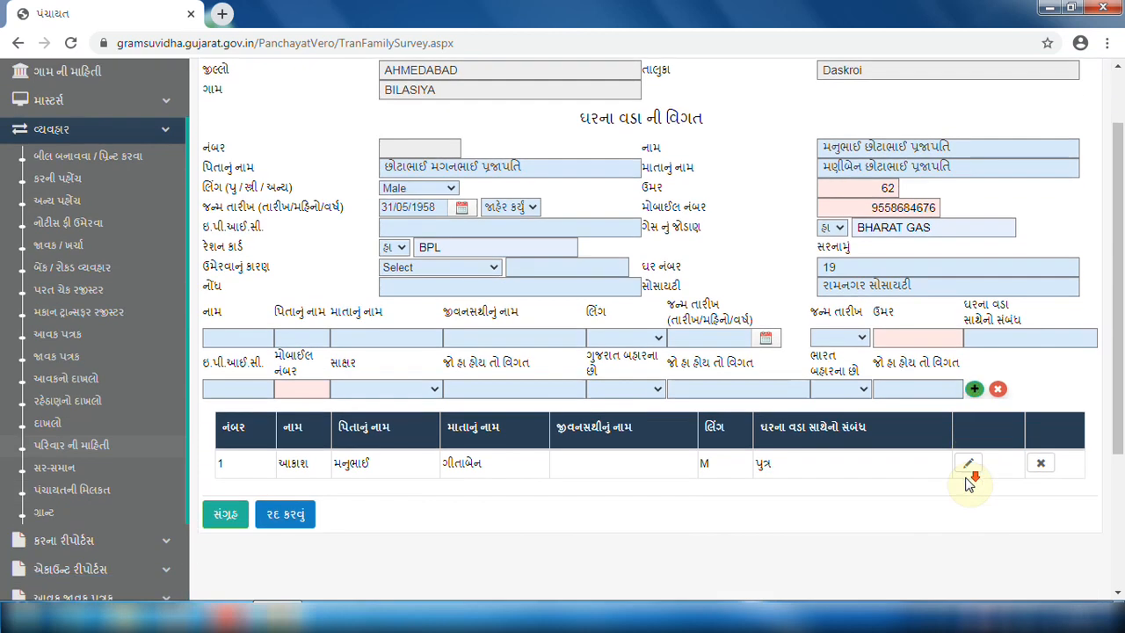
click(969, 466)
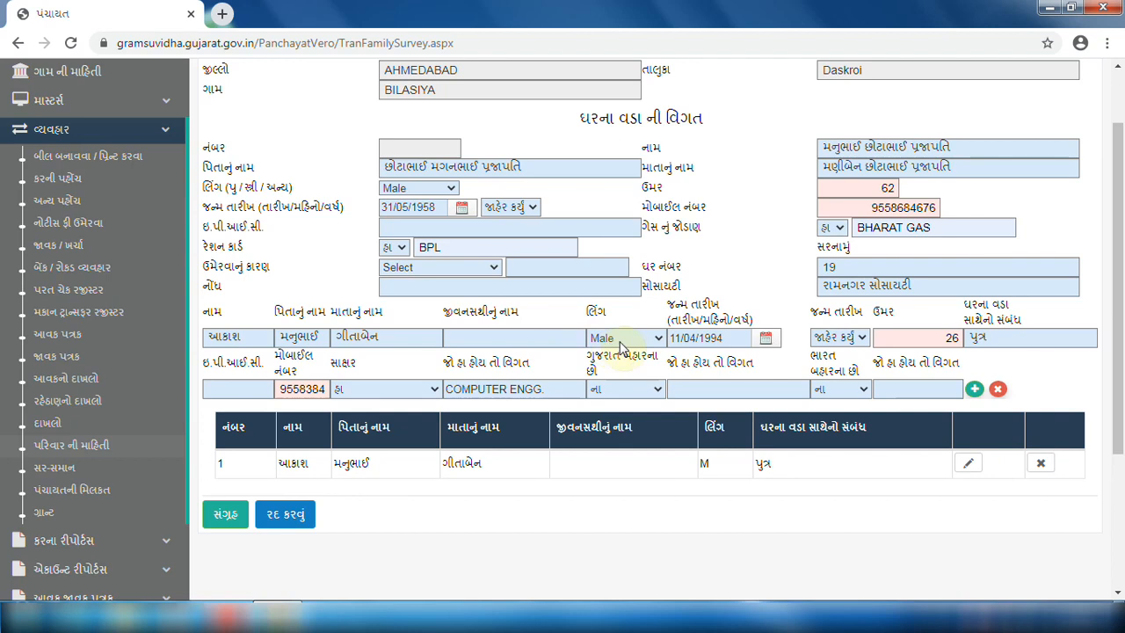
click(840, 339)
click(839, 345)
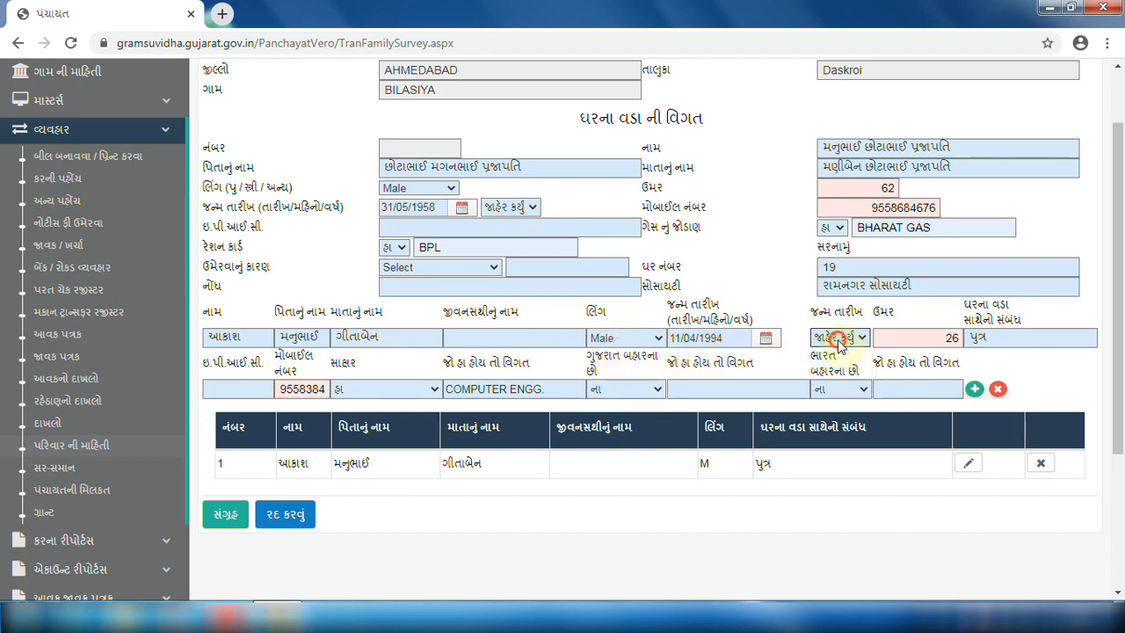
click(975, 391)
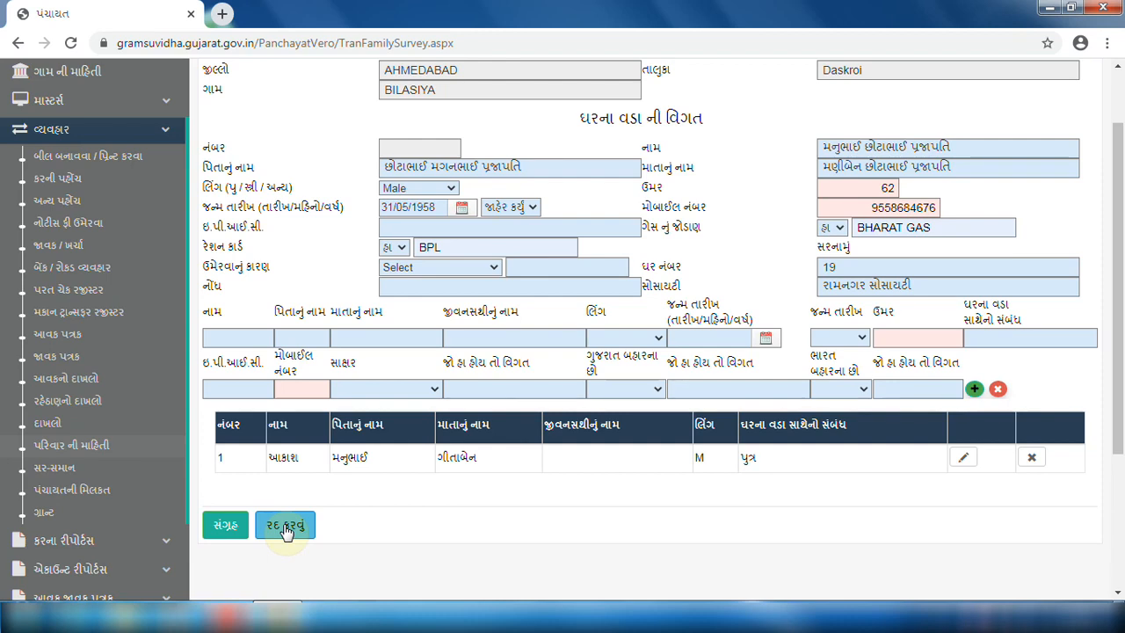
Save the family survey record and dismiss the success alert.
click(221, 528)
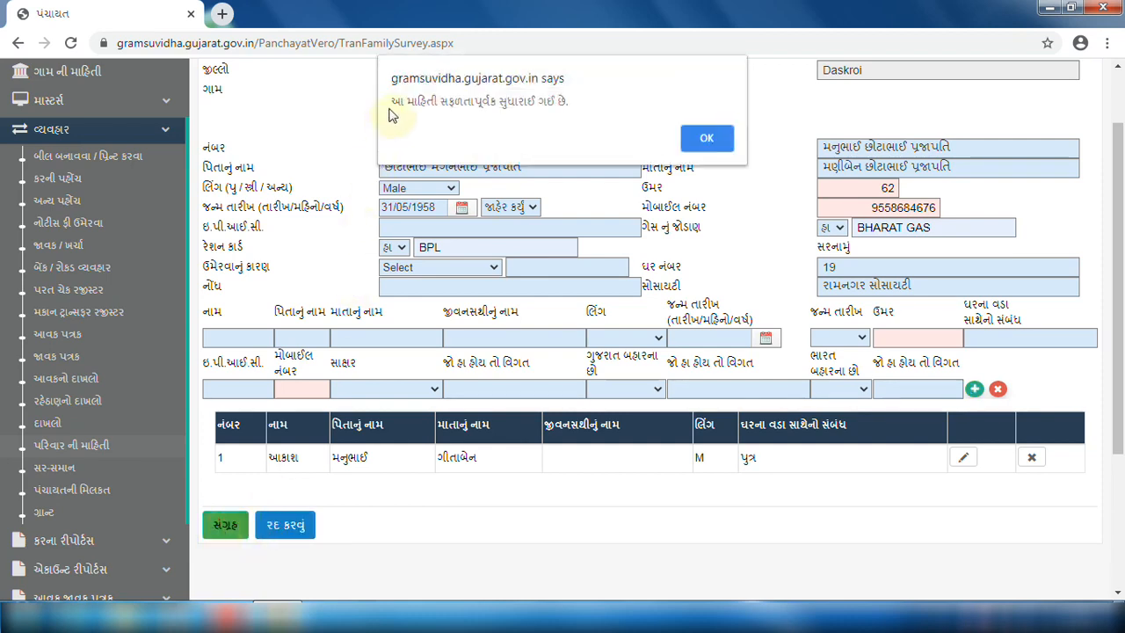
drag(391, 99, 598, 97)
click(703, 139)
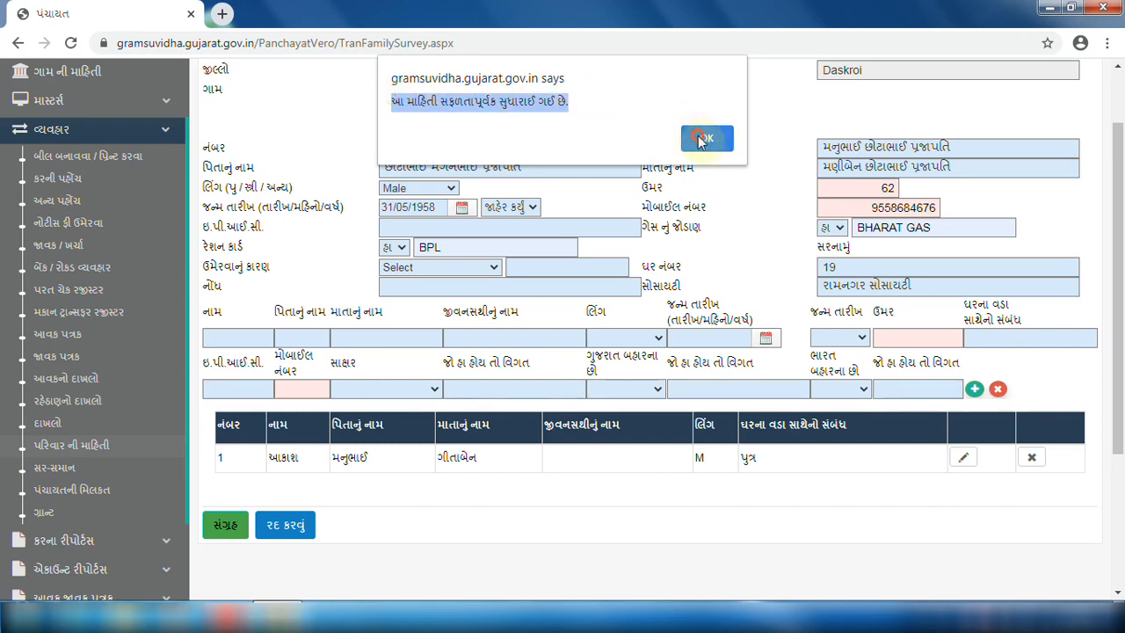
click(700, 141)
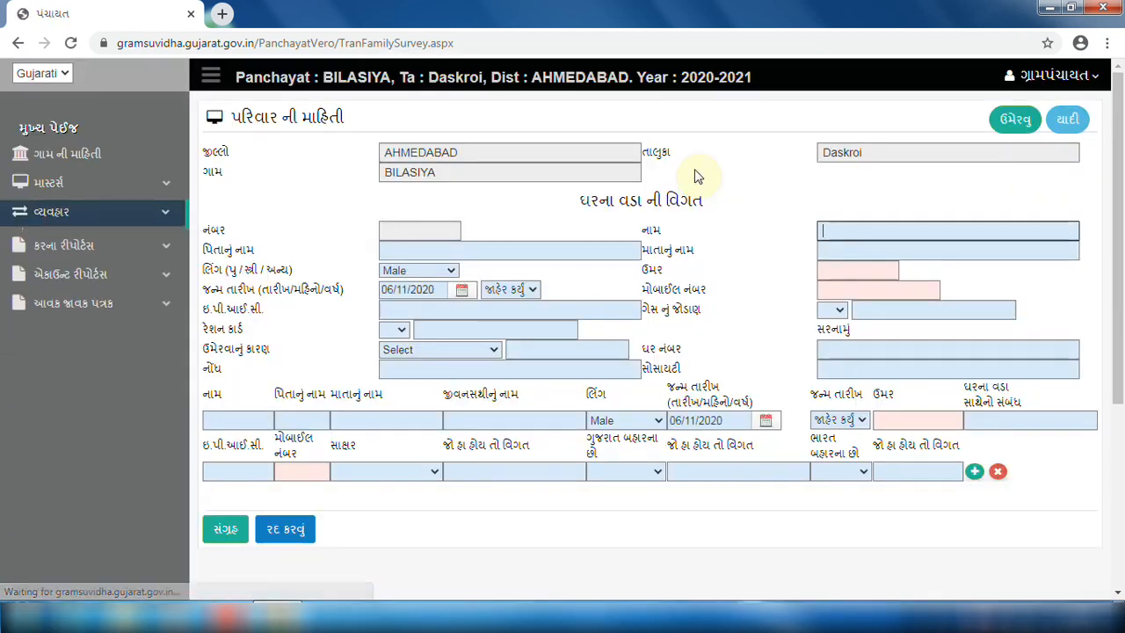
View the saved family survey list, then go to the સર-સમાન dead-stock page.
click(1061, 128)
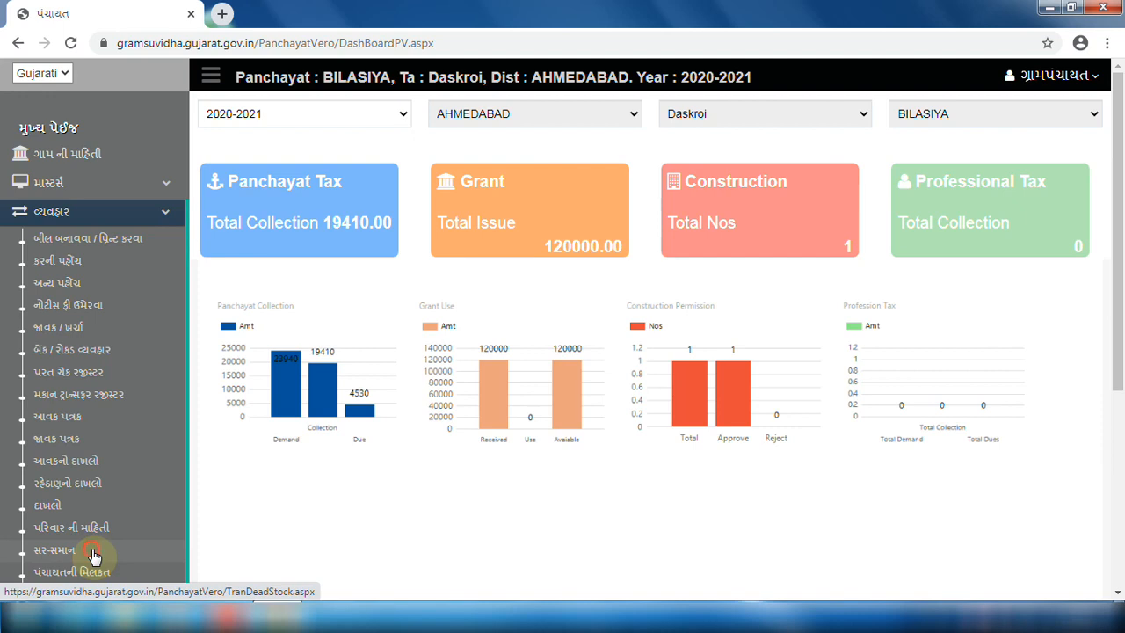
click(93, 554)
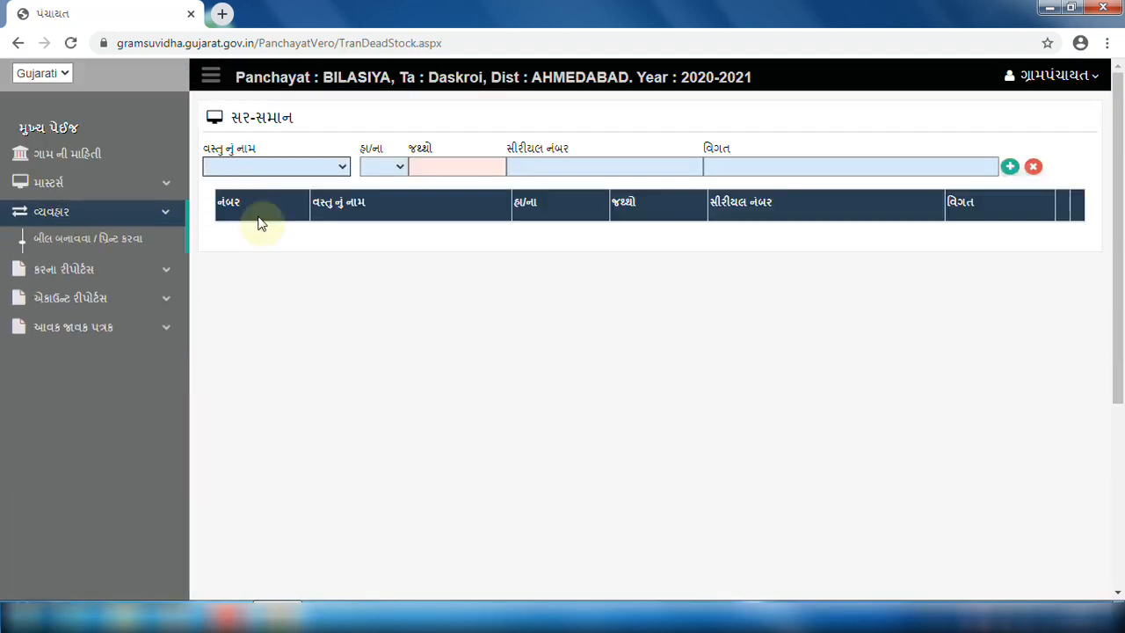
Add a Printer, marked હા, quantity 2, model HPLASERJET1800, to the dead-stock table.
click(281, 170)
click(225, 181)
click(382, 167)
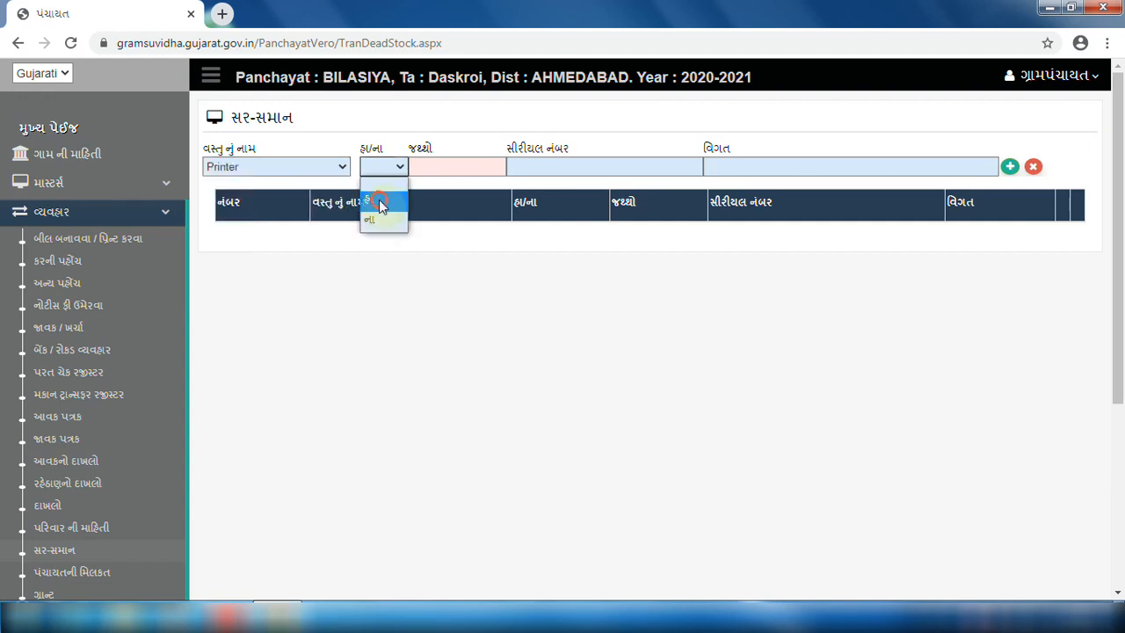
click(381, 202)
click(417, 172)
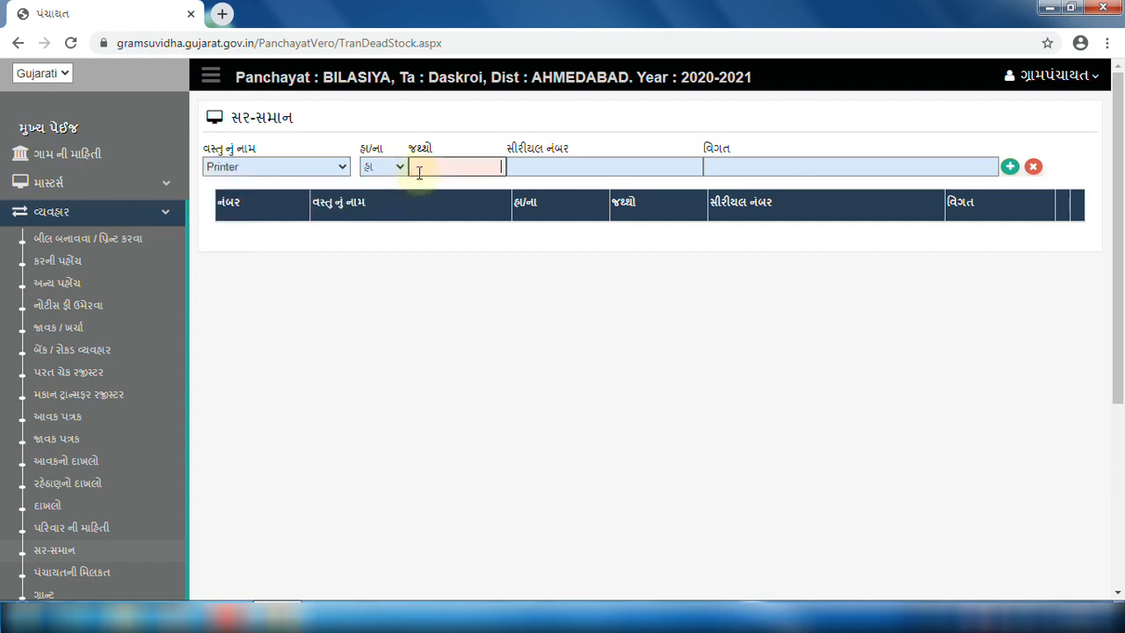
key(Tab)
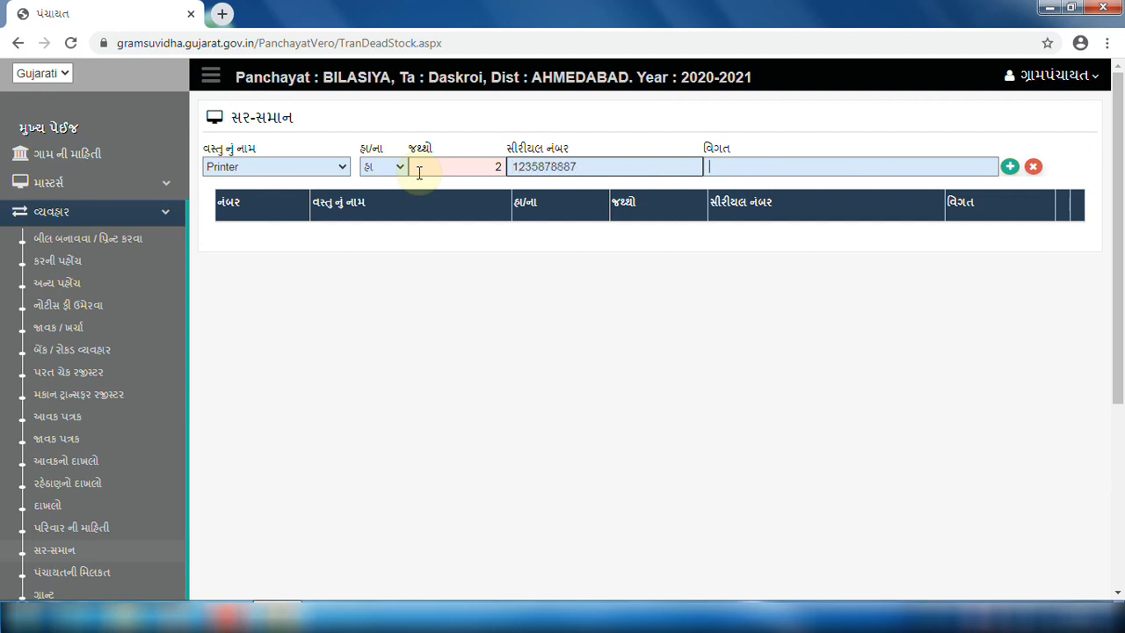
text(HPL)
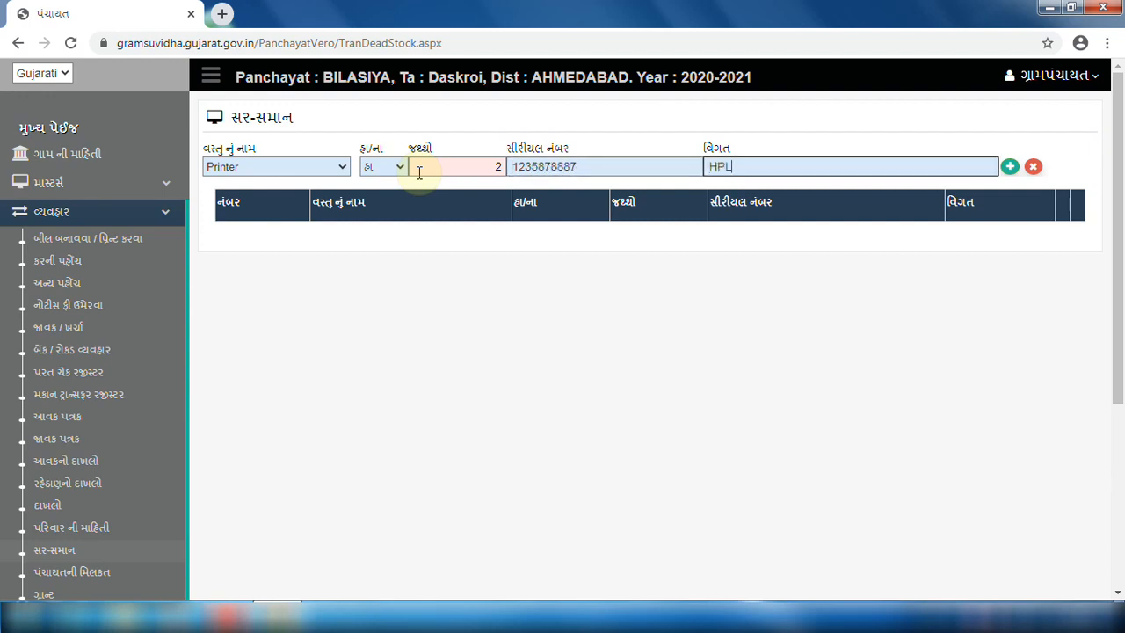
text(ASERJET1800)
click(1010, 167)
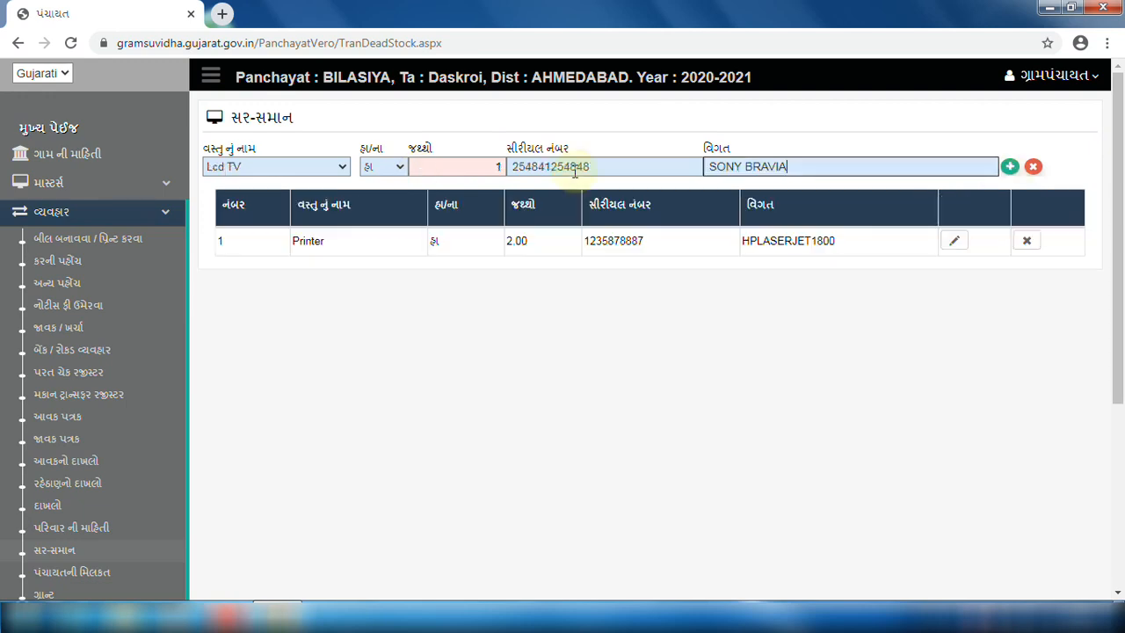
Add the Lcd TV entry and reload the Printer row for editing.
click(1010, 167)
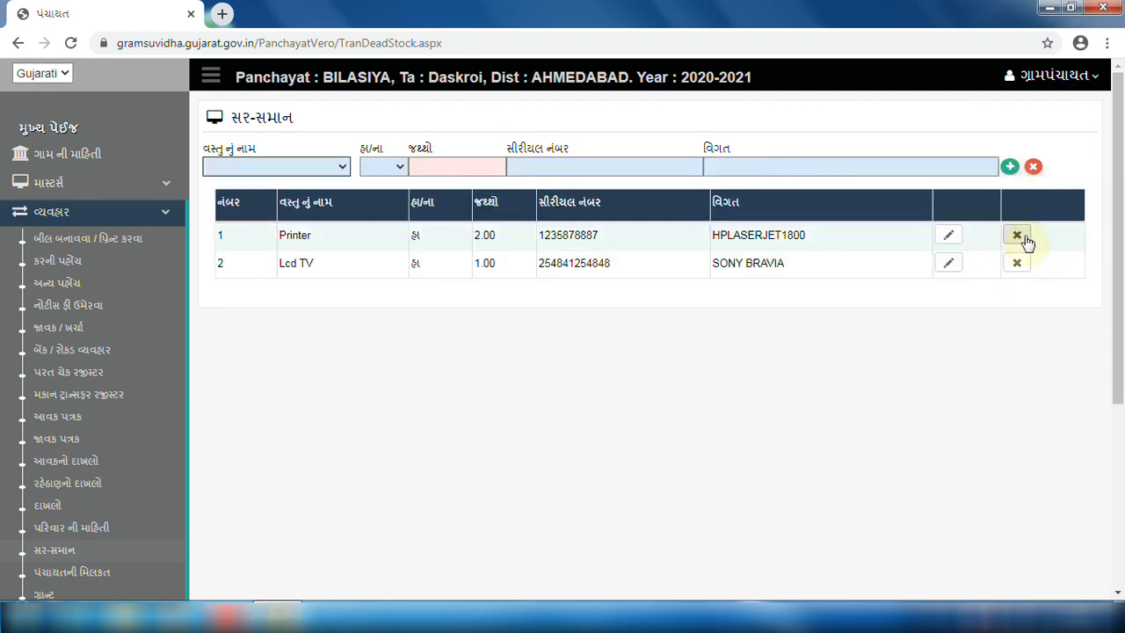
click(953, 239)
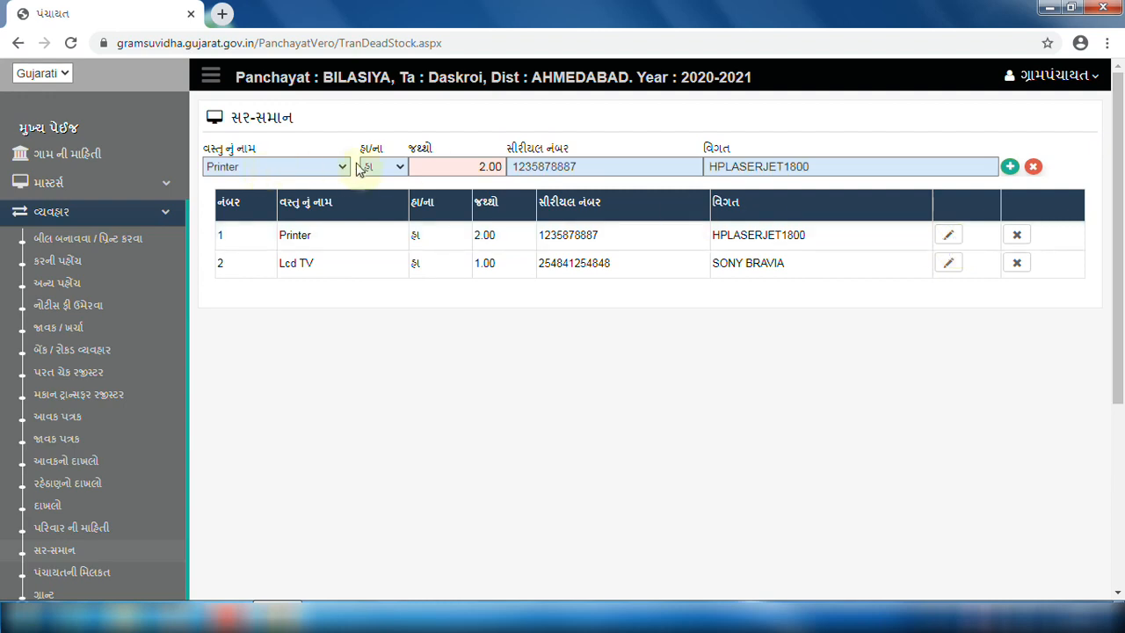
drag(475, 236, 503, 238)
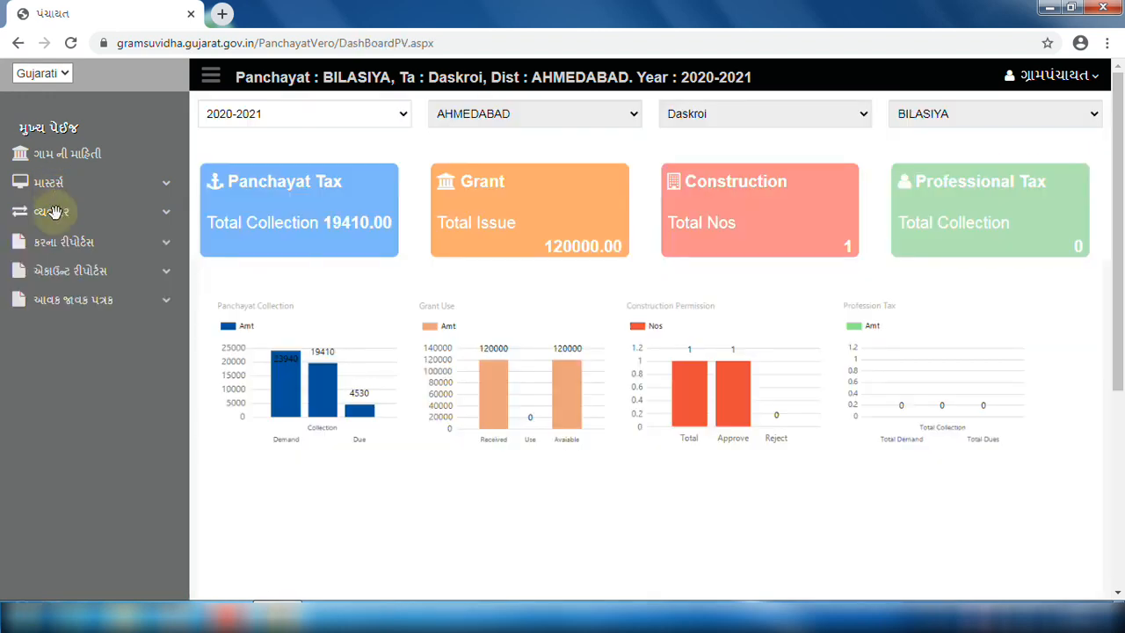
click(55, 213)
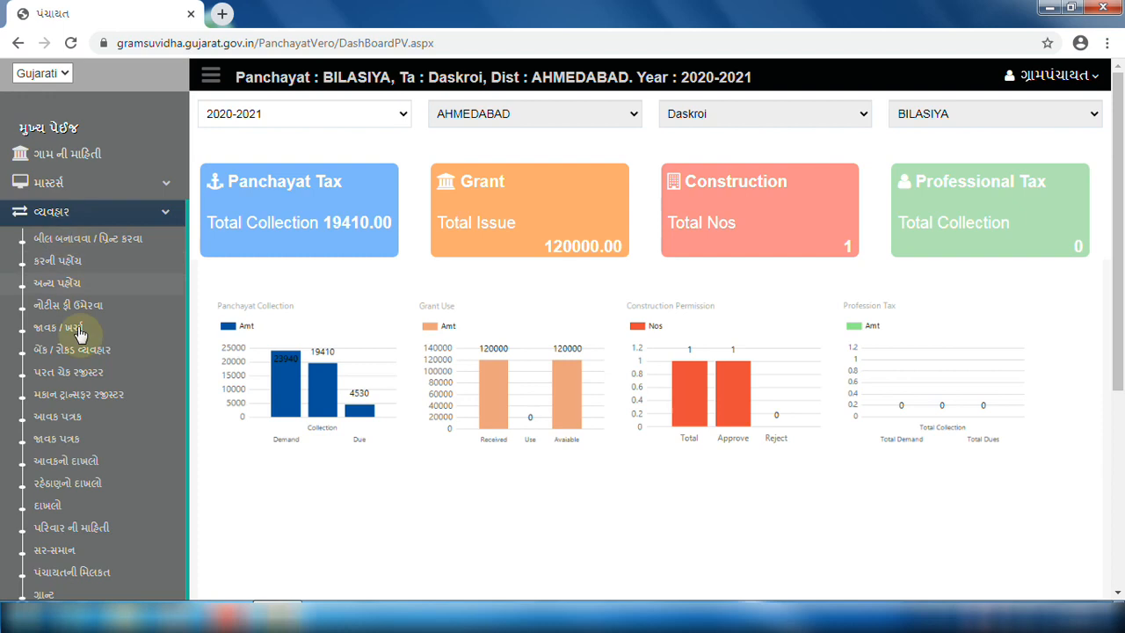
Add asset પાણીની ટાંકી, a 25000-litre tank near the Gujarati school, to Panchayat assets.
click(136, 579)
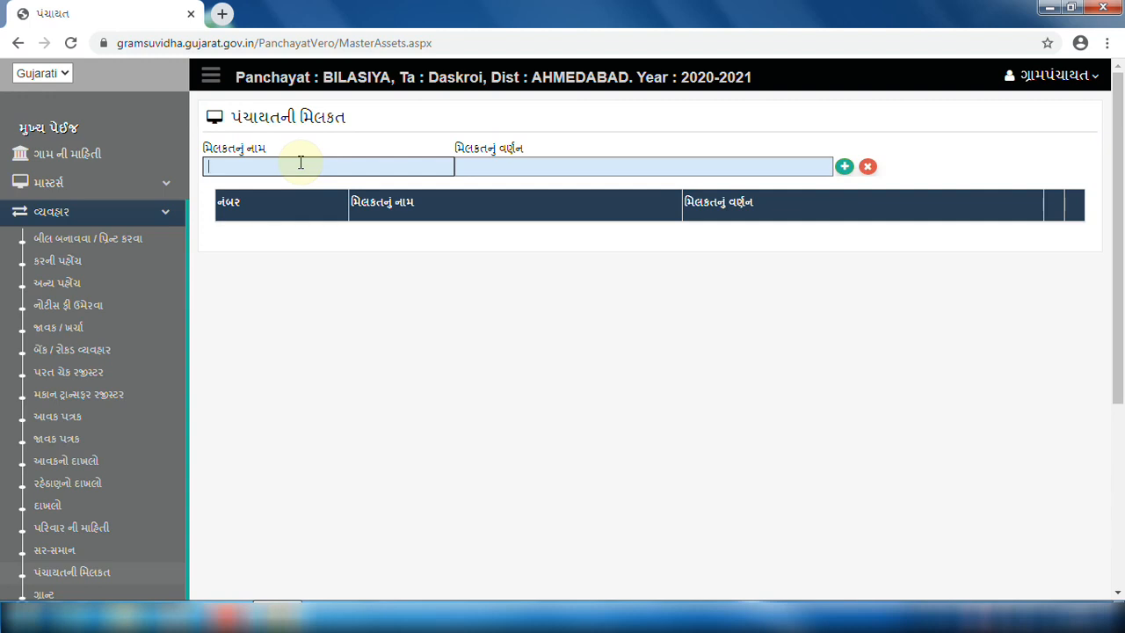
key(alt+shift)
text(પાણીની ટાંકી)
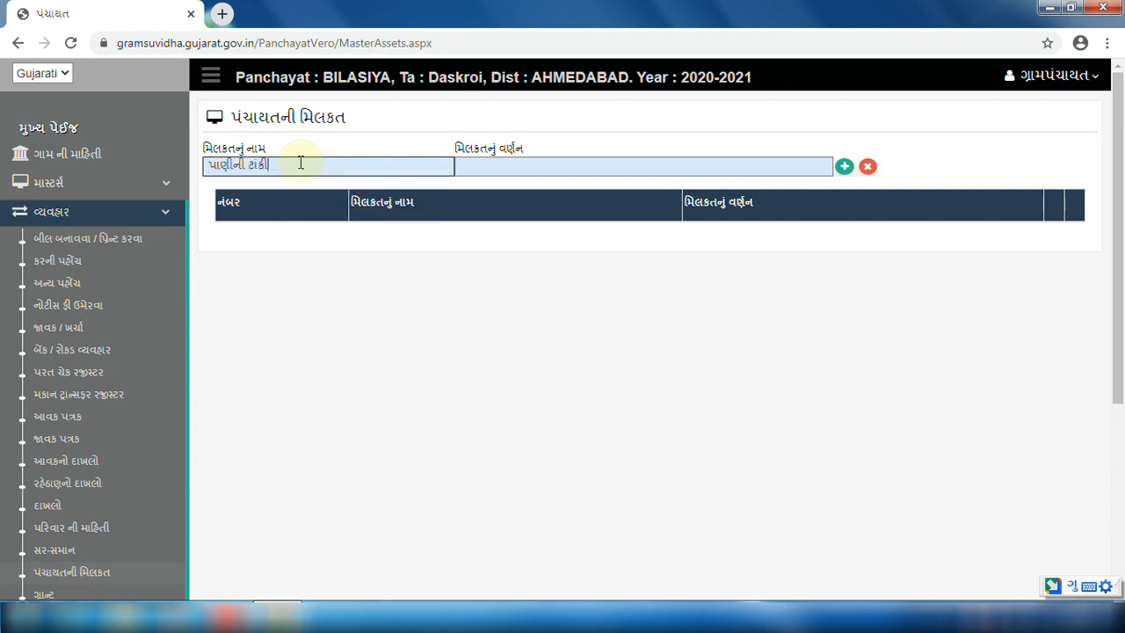
key(Tab)
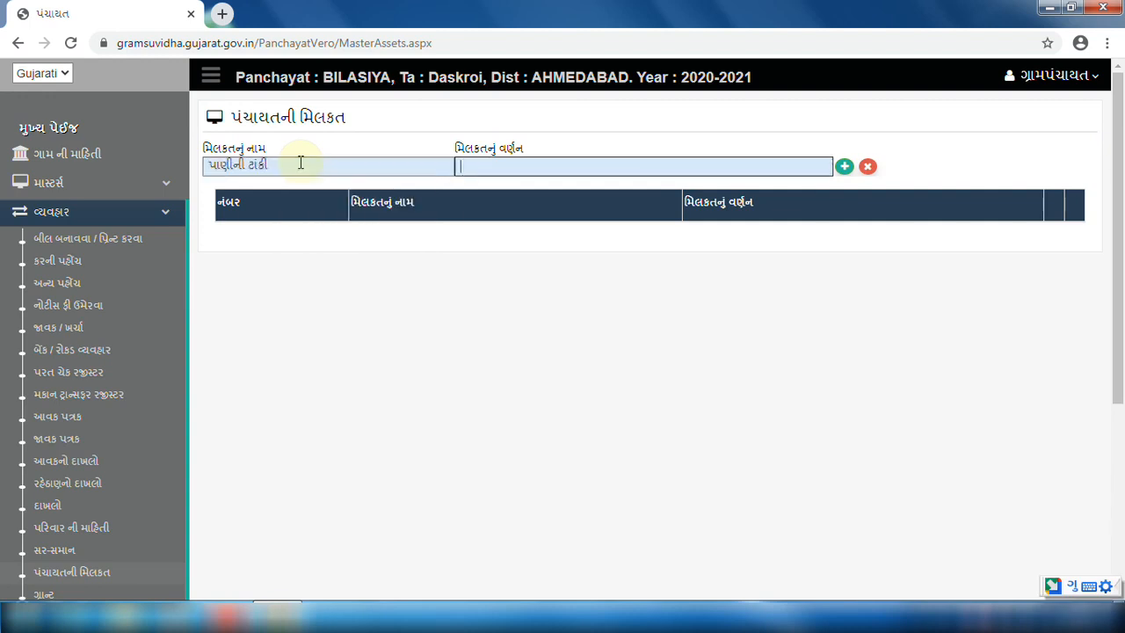
text(ગુજરાતી શાળા પાસે આવેલી ૨૫૦૦૦ લીટરની ટાંકી)
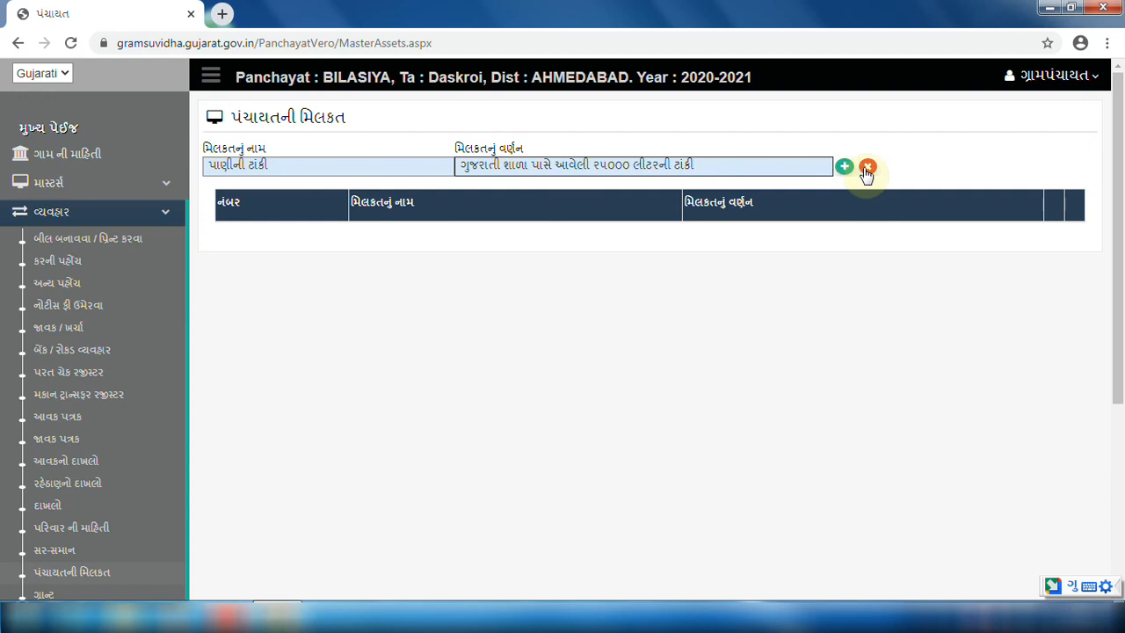
click(846, 172)
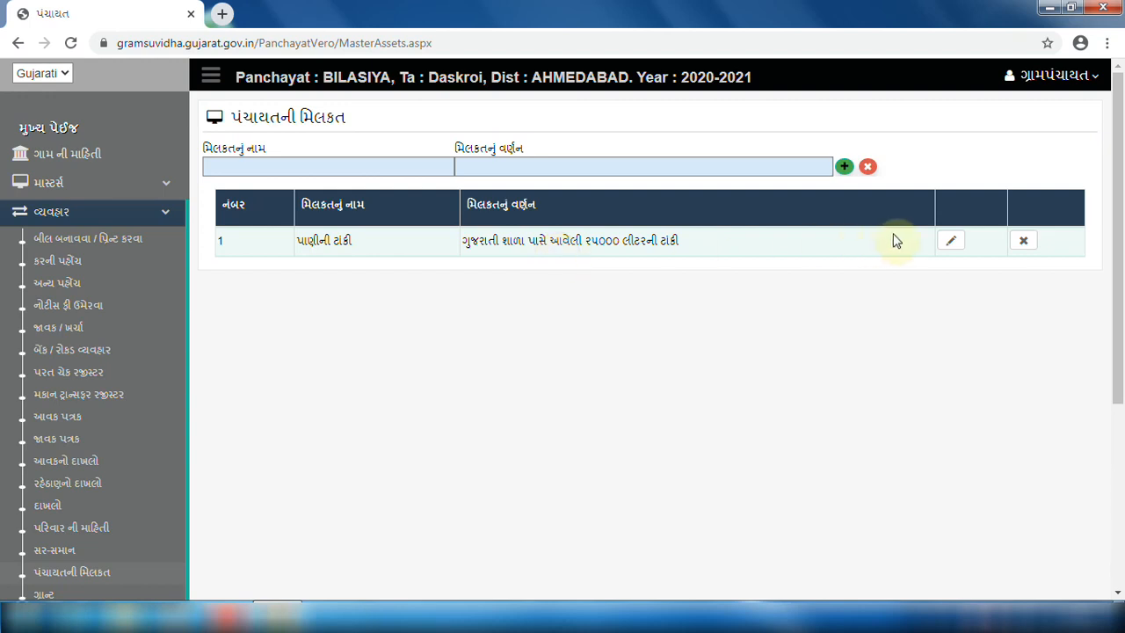
Add asset બગીચો, the garden in the village centre, and return to the dashboard.
click(371, 170)
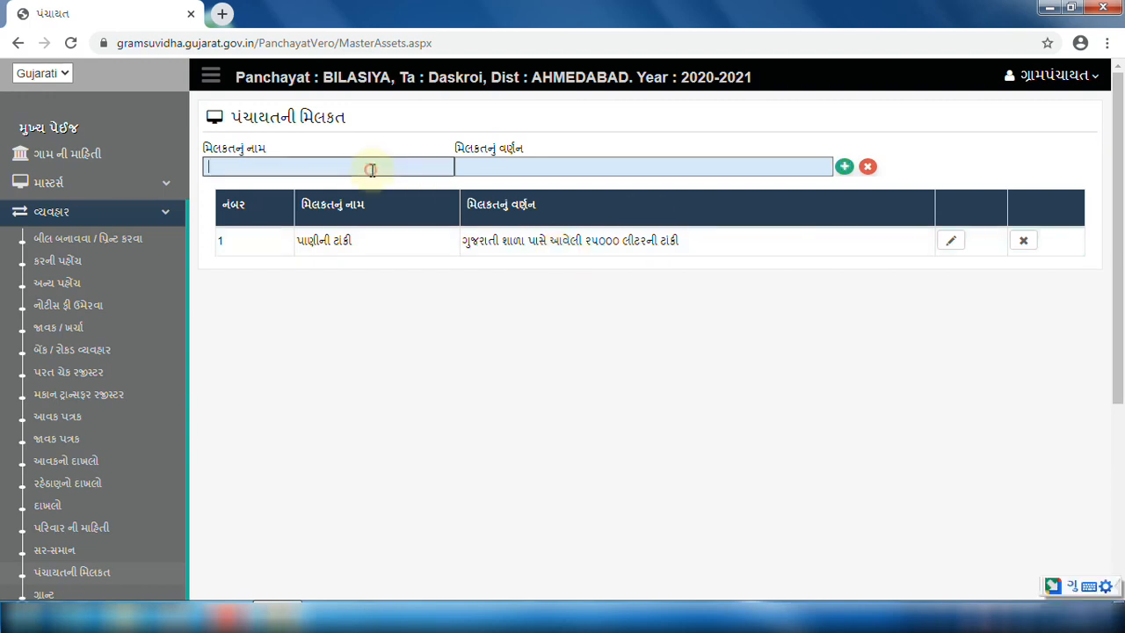
text(બગીચો)
key(Tab)
text(ગામની વચ્ચે આવેલો બગીચો)
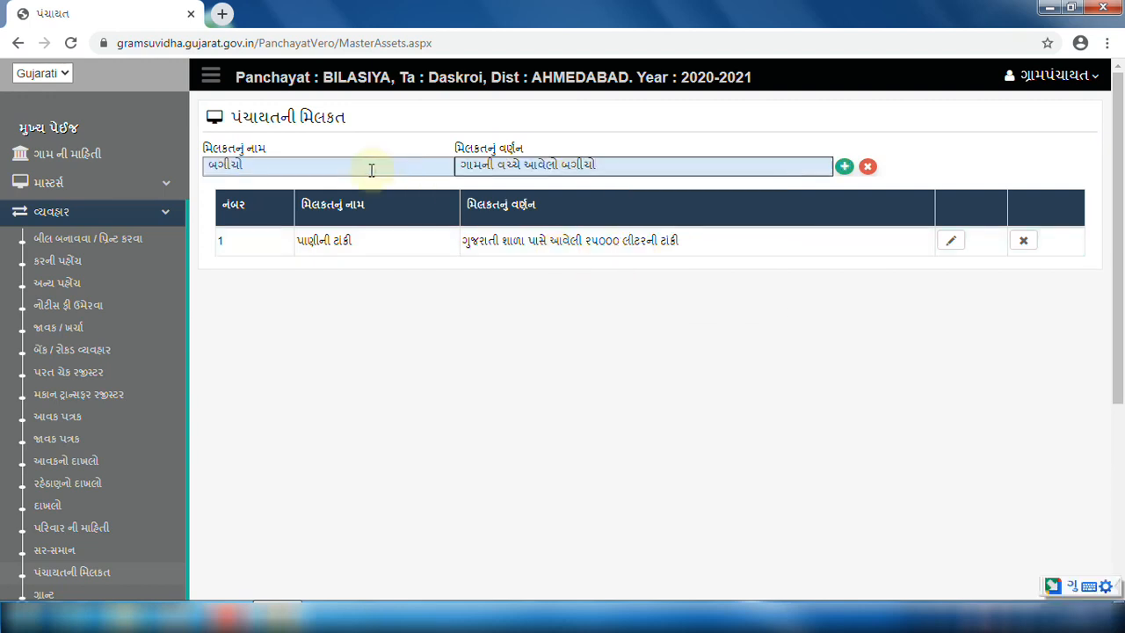
click(844, 167)
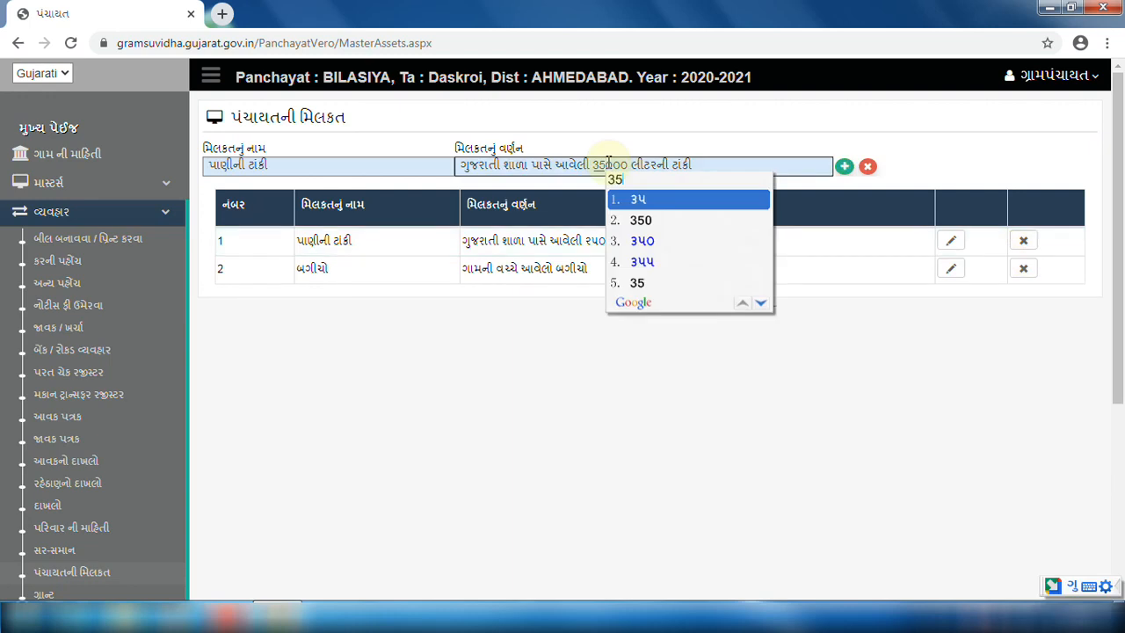
key(space)
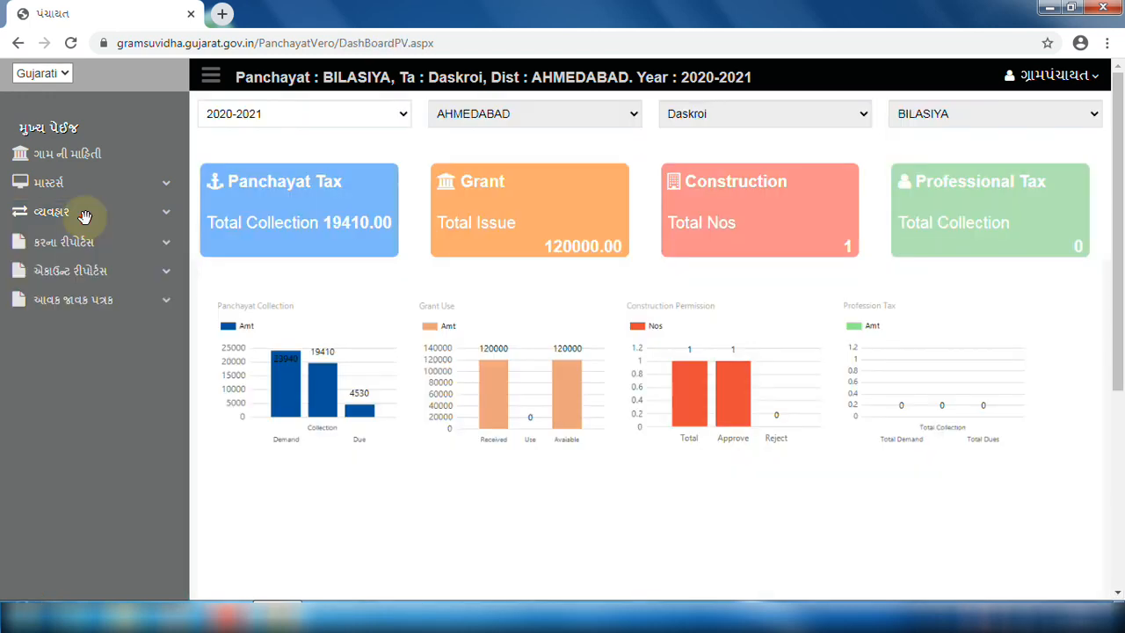
click(85, 215)
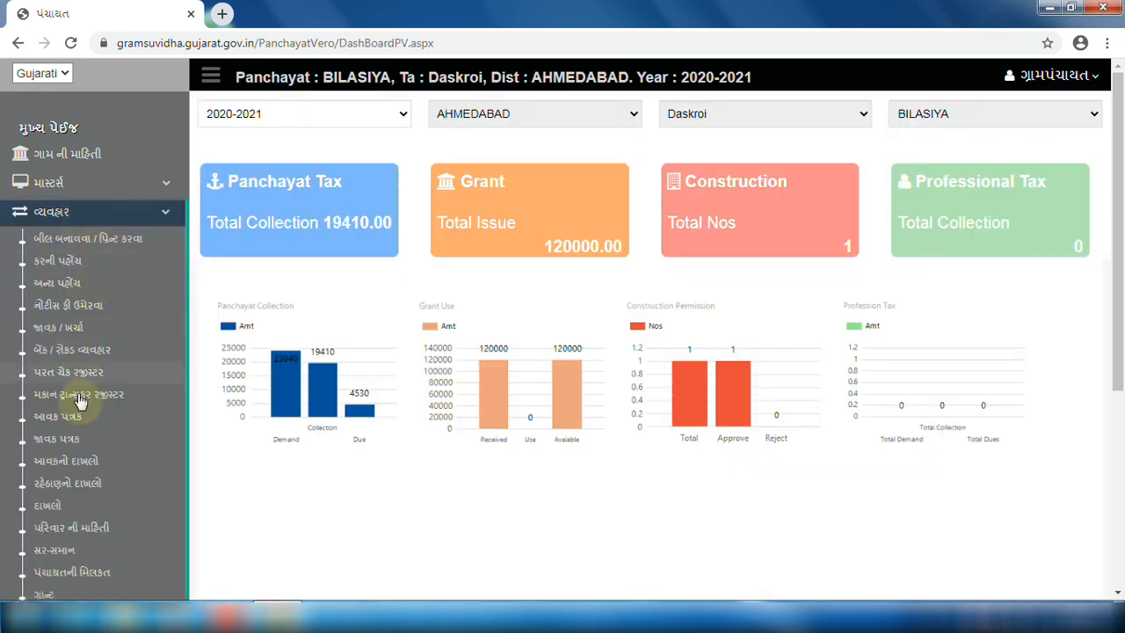
scroll(88, 502, down, 1)
Enter a 350000 estimate, 11th Finance Commission grant, Part 2, approver જિલ્લા પંચાયત, with વિગત details.
click(86, 515)
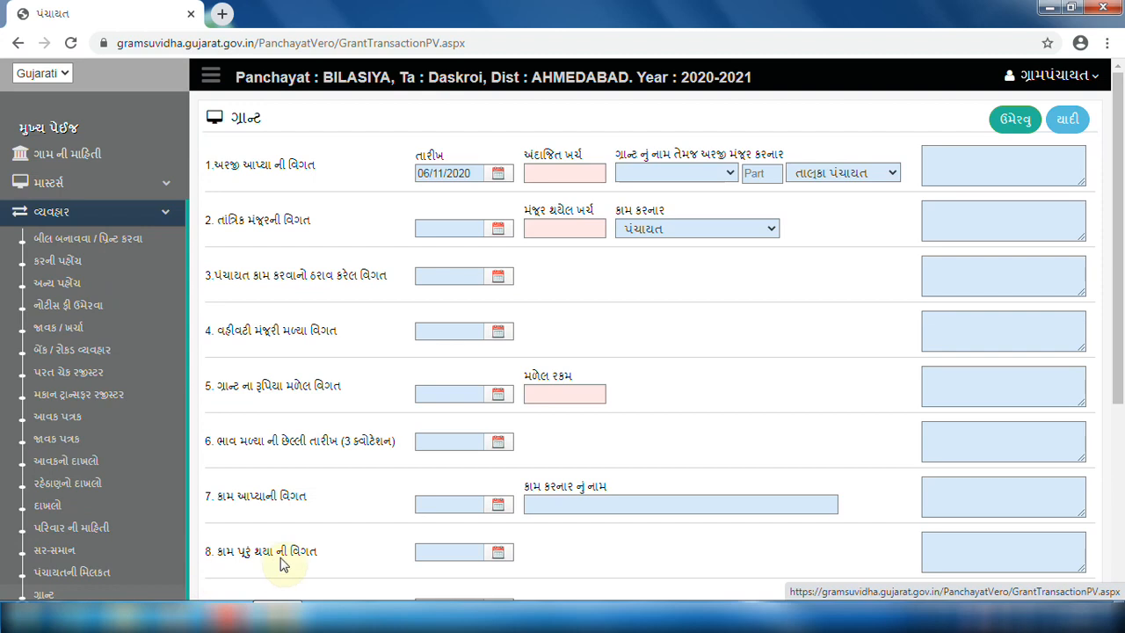
click(498, 174)
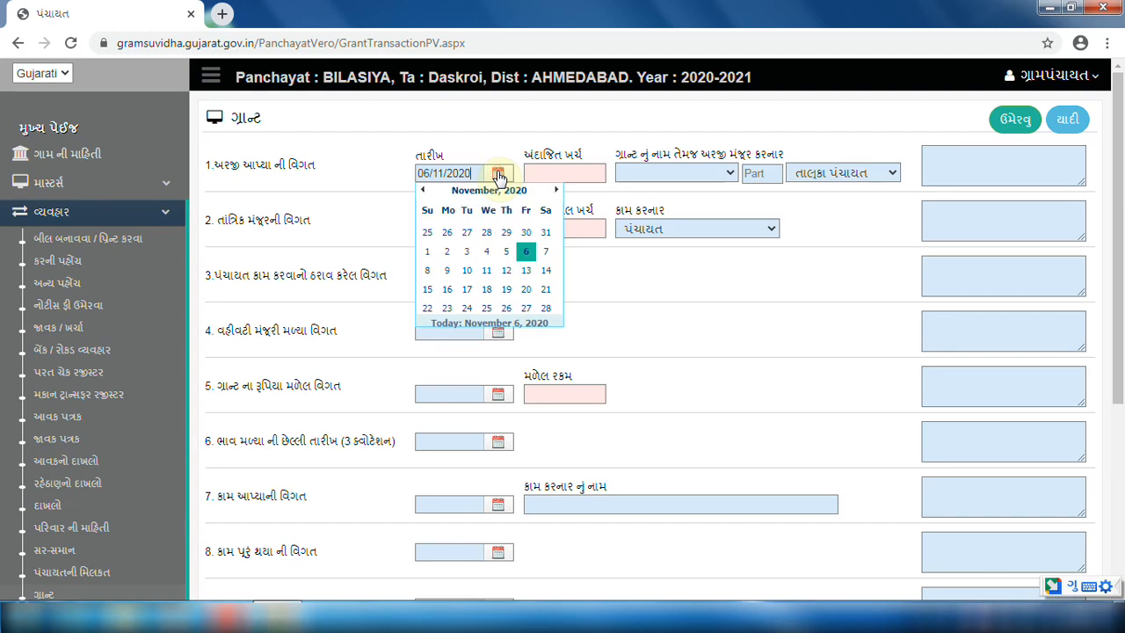
click(559, 174)
text(350000)
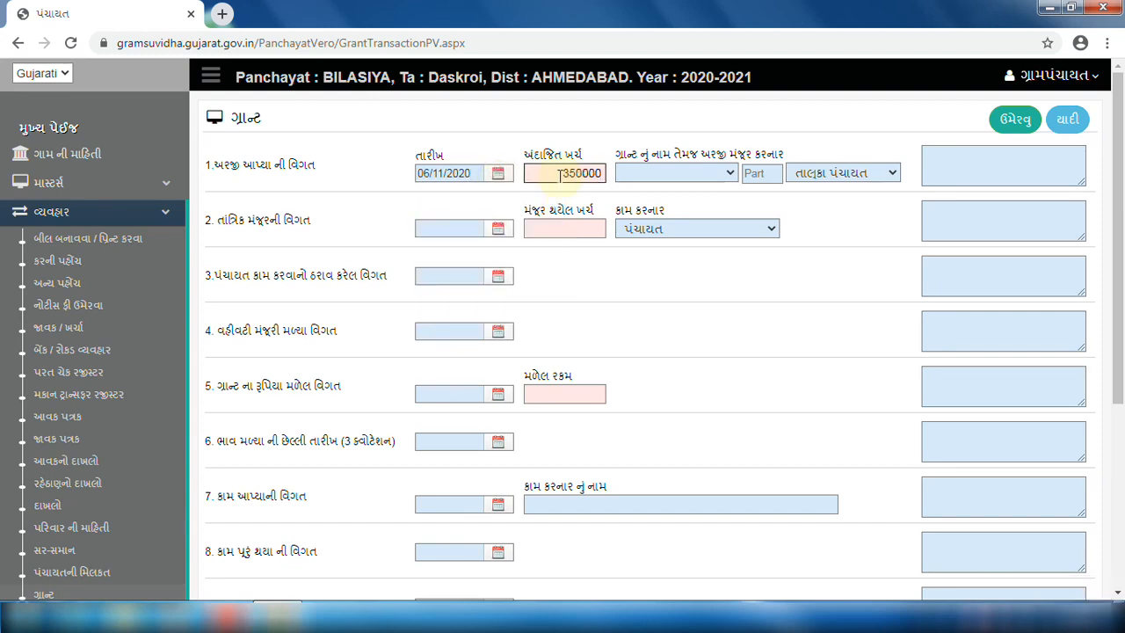
click(652, 174)
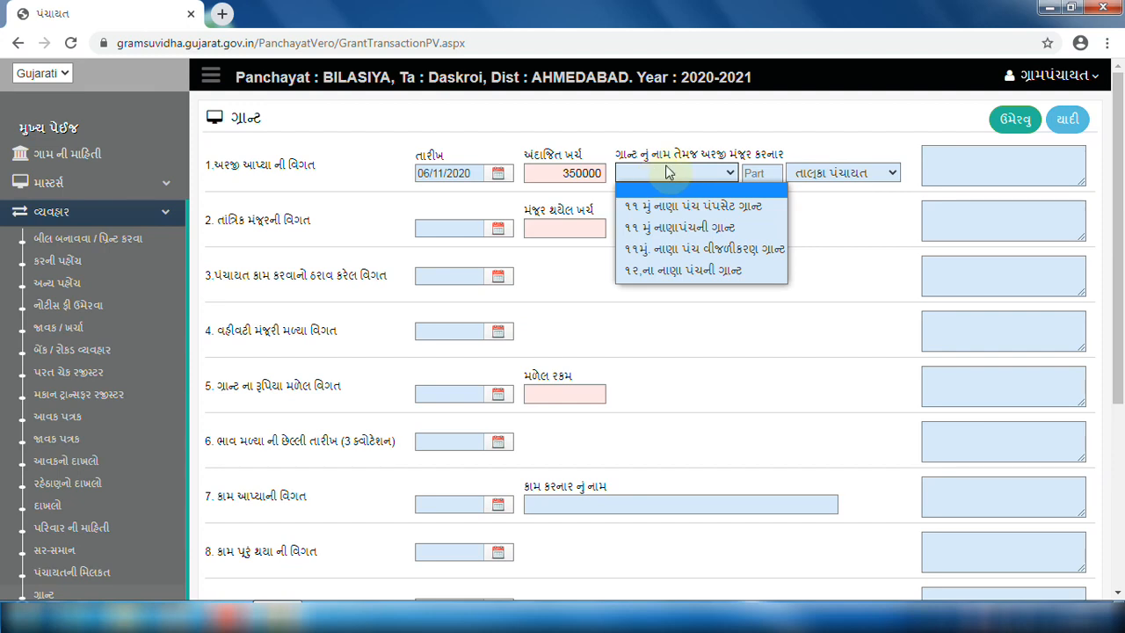
click(682, 227)
click(755, 174)
text(2)
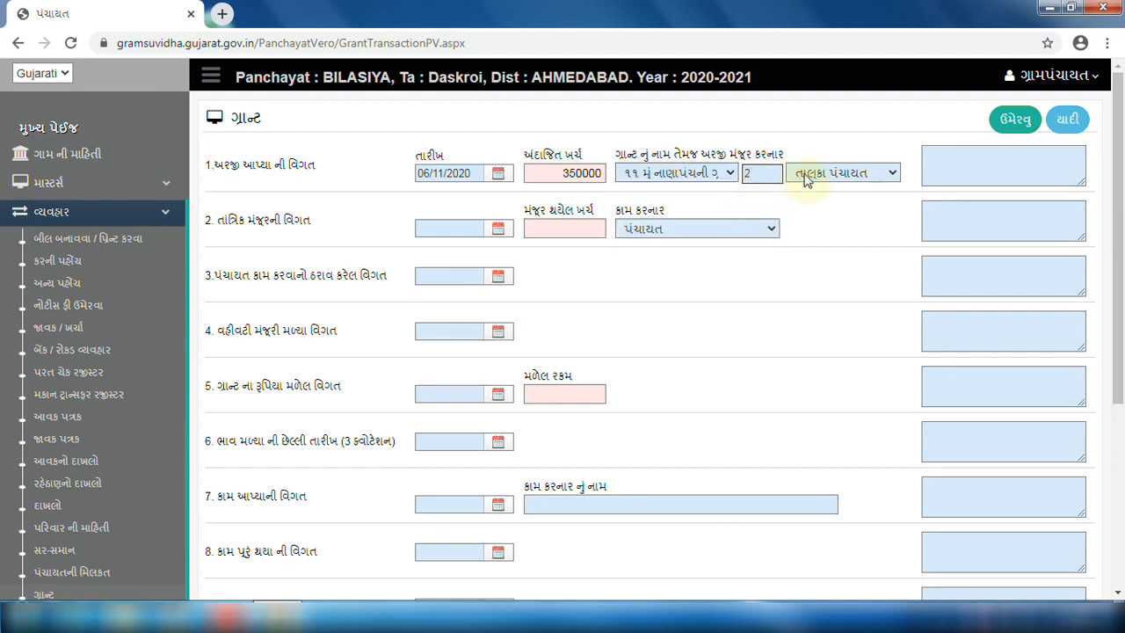
click(804, 176)
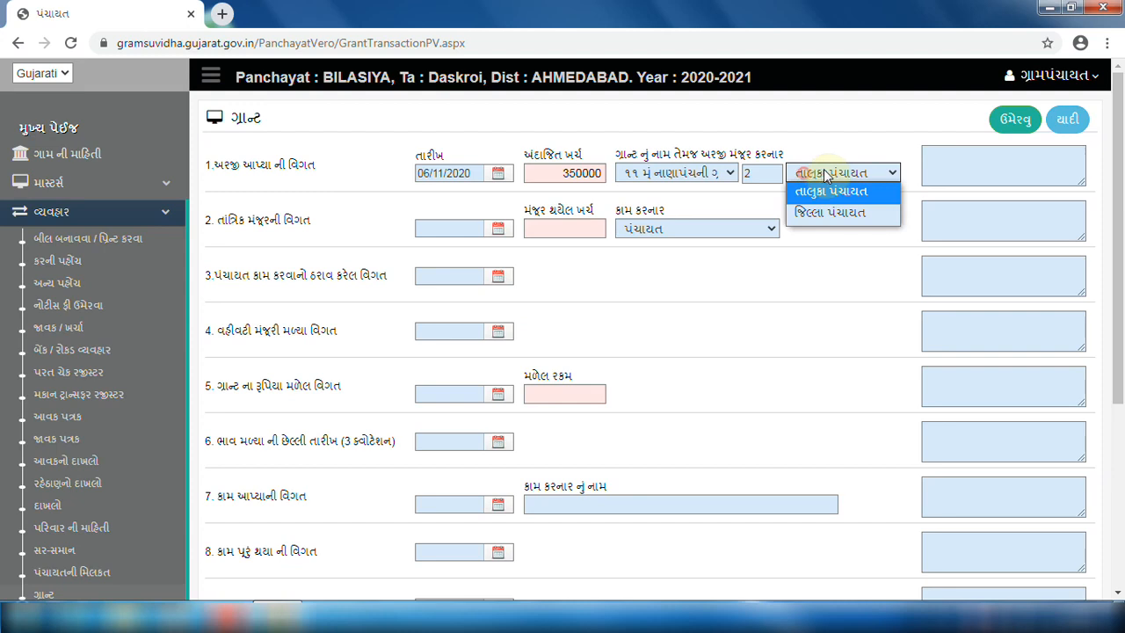
click(840, 211)
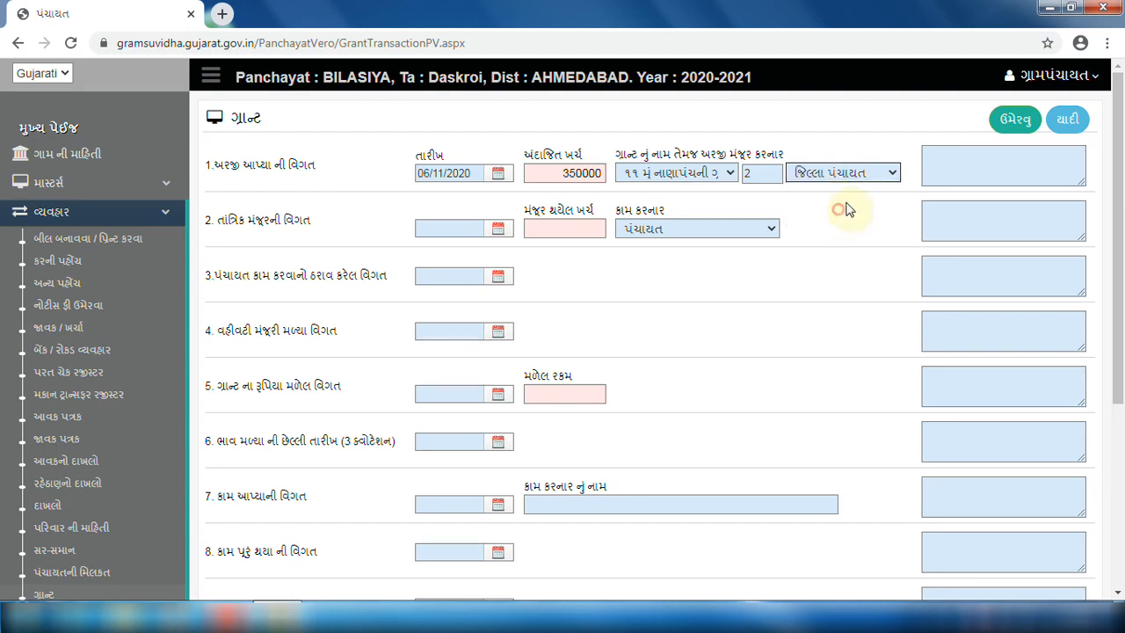
click(949, 167)
text(વિગત)
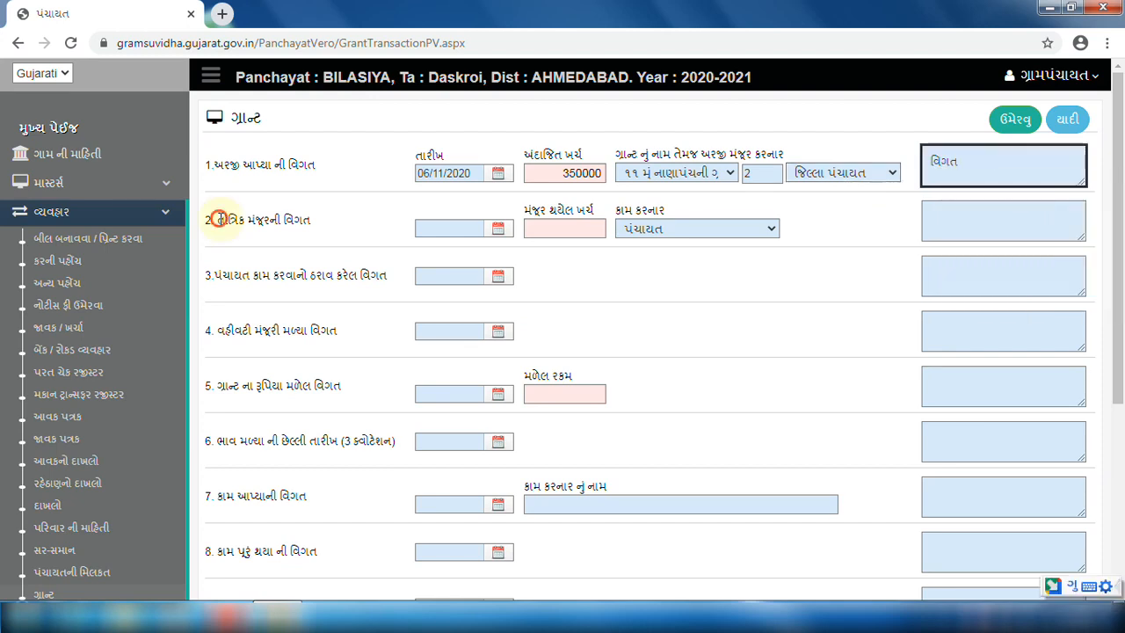
Set the technical approval date to 19/11/2020 and the resolution date to 20/11/2020.
drag(218, 220, 309, 221)
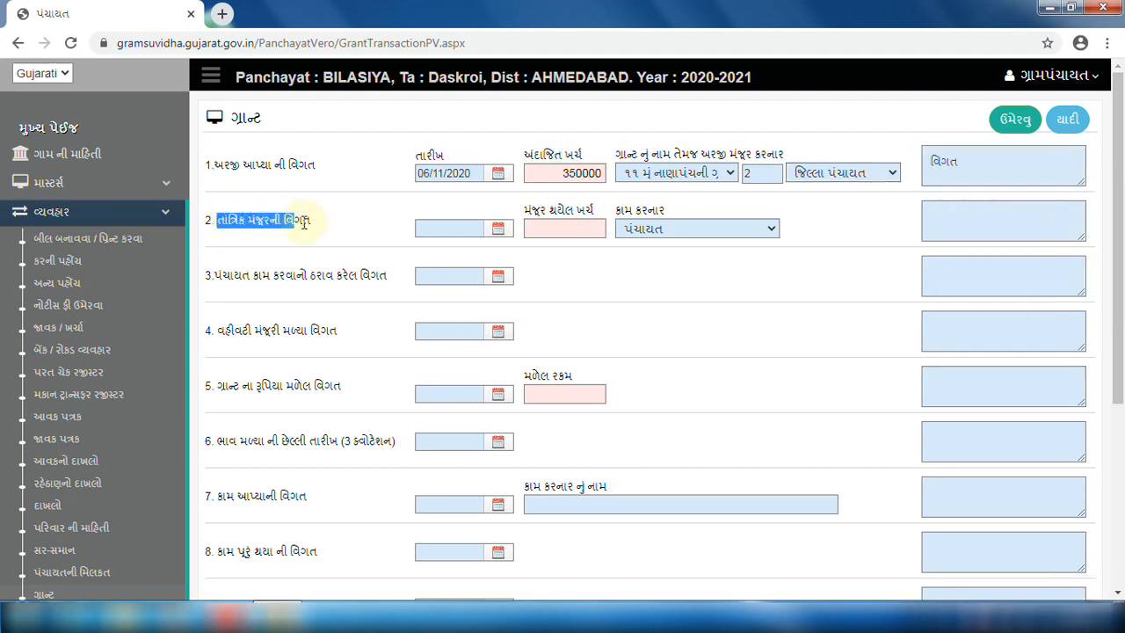
click(486, 230)
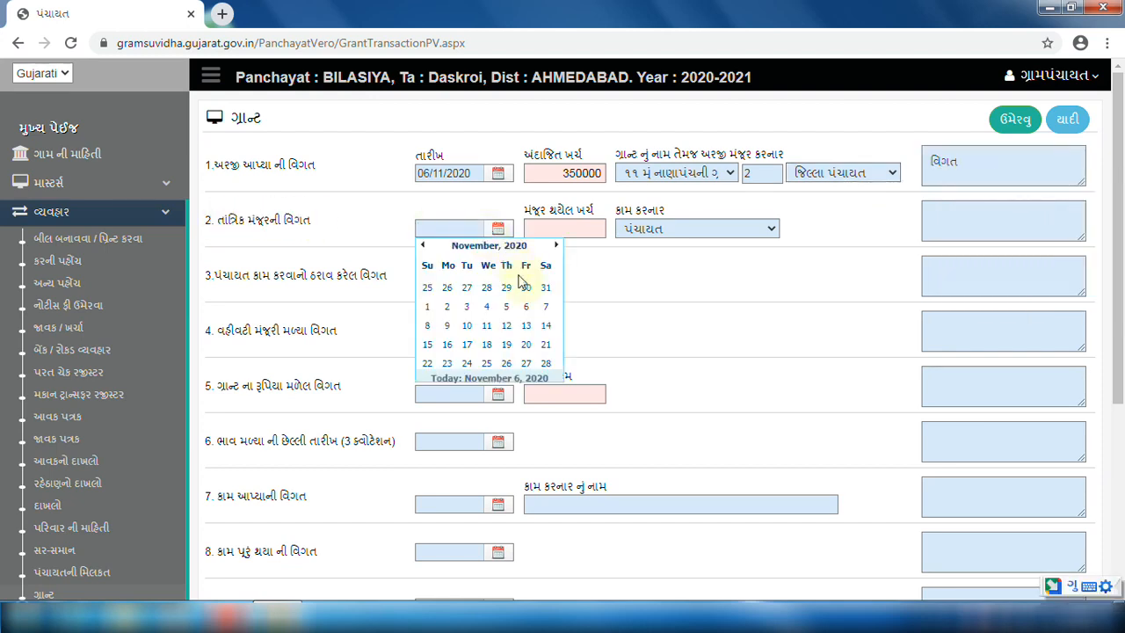
click(506, 343)
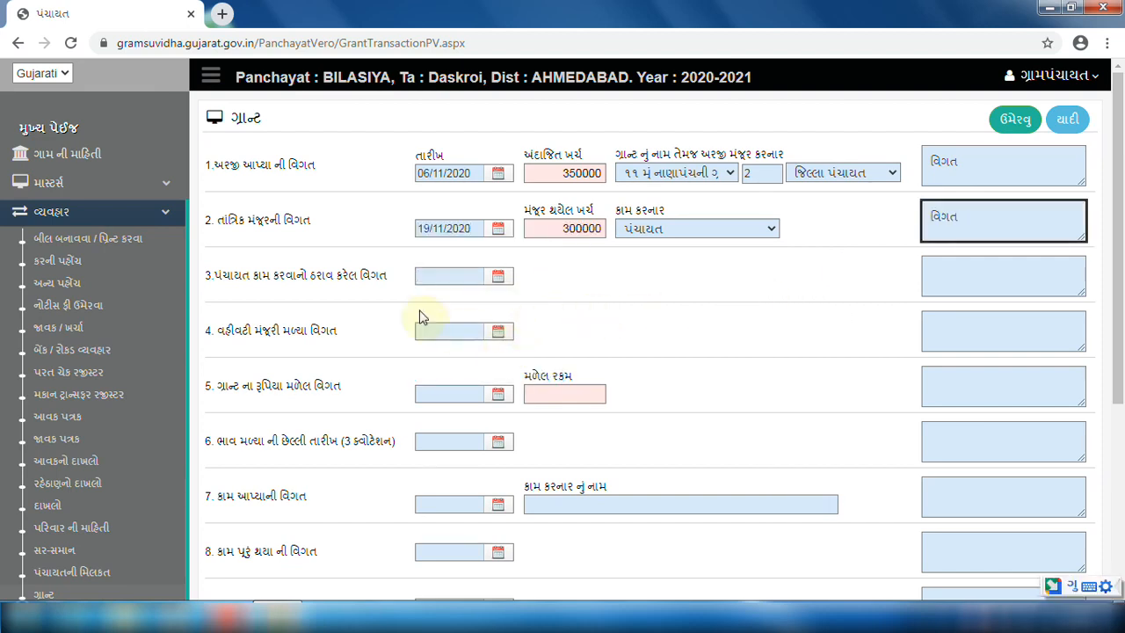
click(498, 276)
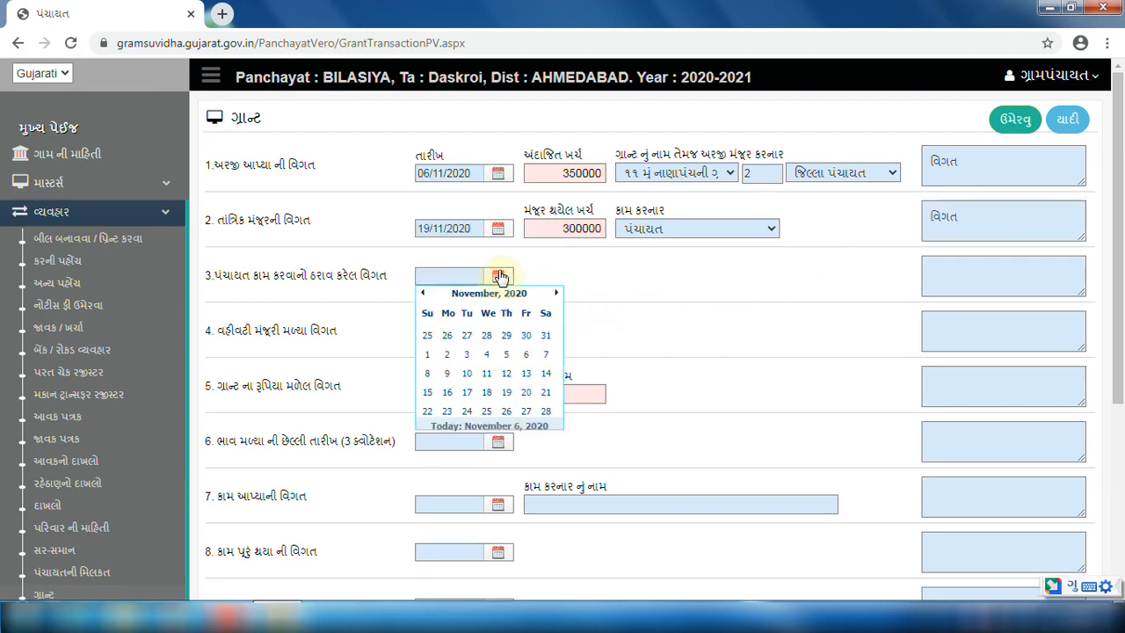
click(526, 392)
scroll(530, 389, down, 1)
Fill the administrative approval, grant receipt and quotation rows with dates, amounts and details.
click(501, 248)
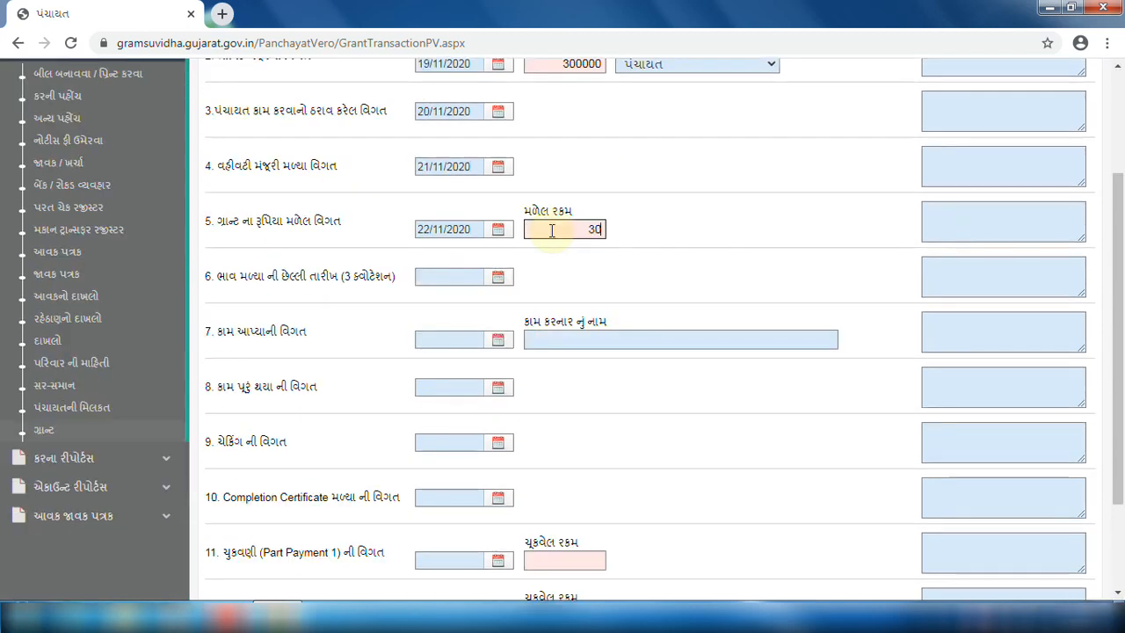
text(0000)
click(959, 219)
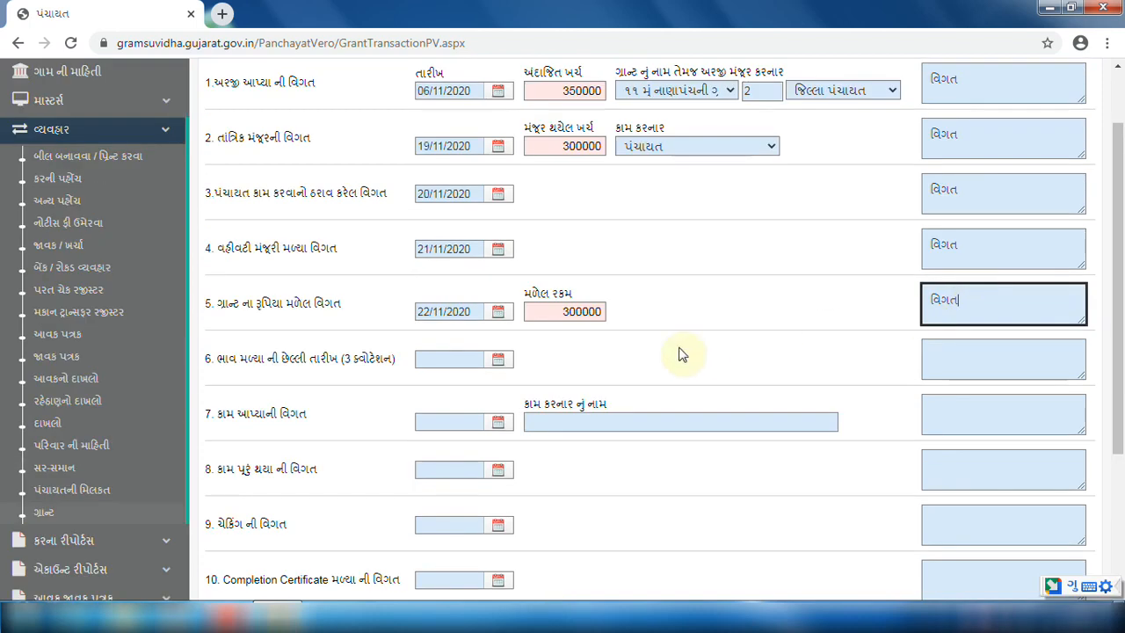
scroll(678, 352, down, 2)
click(934, 194)
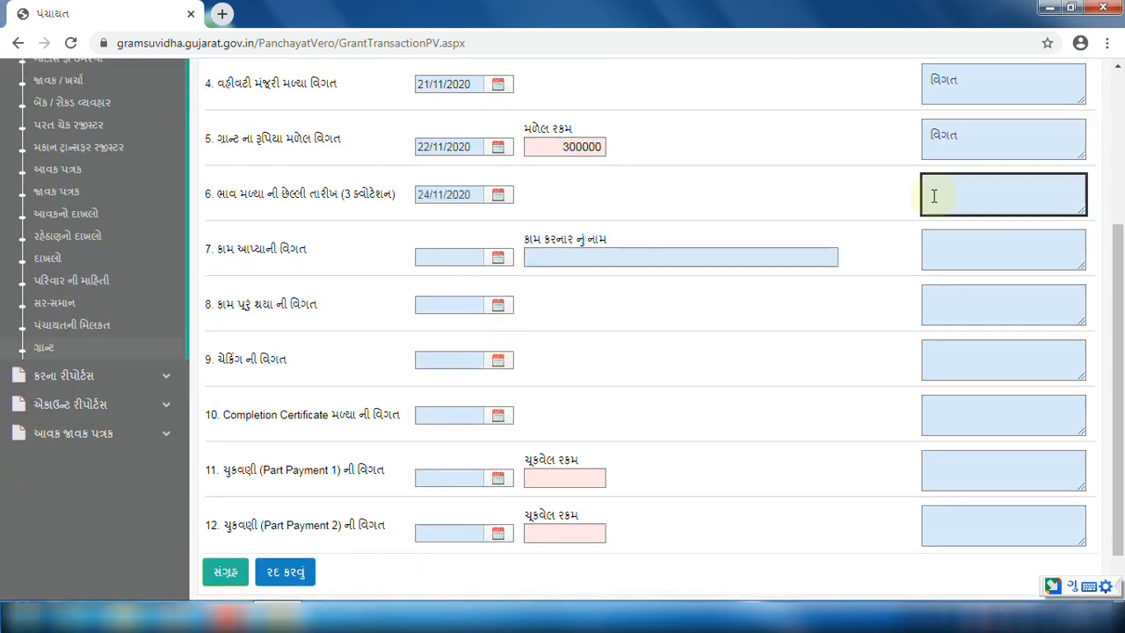
text(વિગત)
Enter the first part payment of 150000 on 28/11/2020 and save the grant transaction.
click(495, 429)
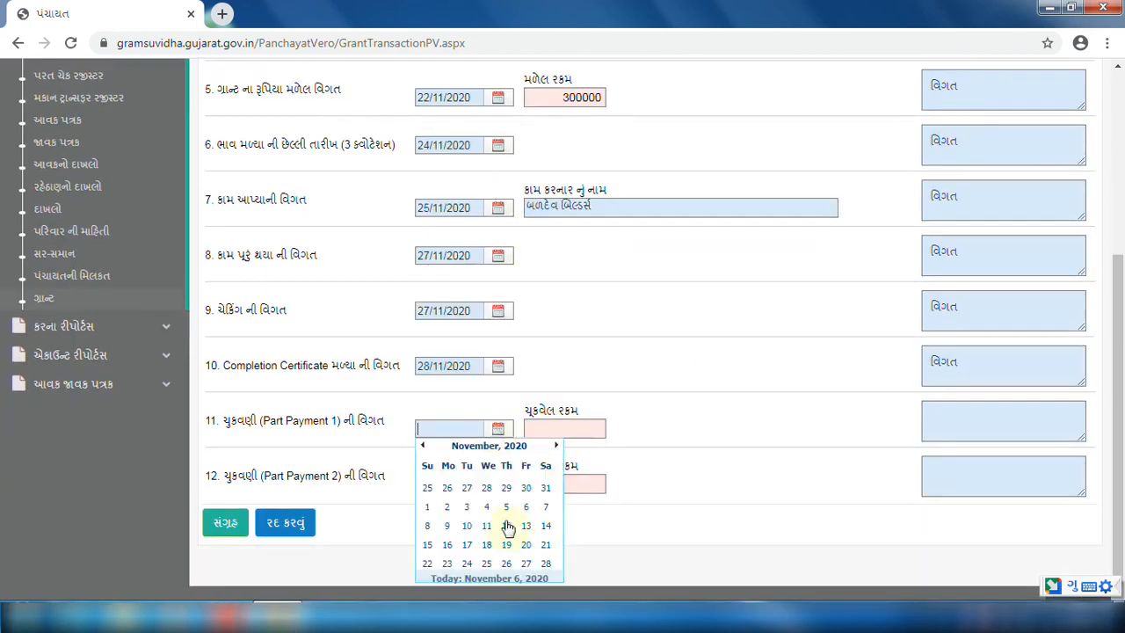
click(534, 549)
click(571, 435)
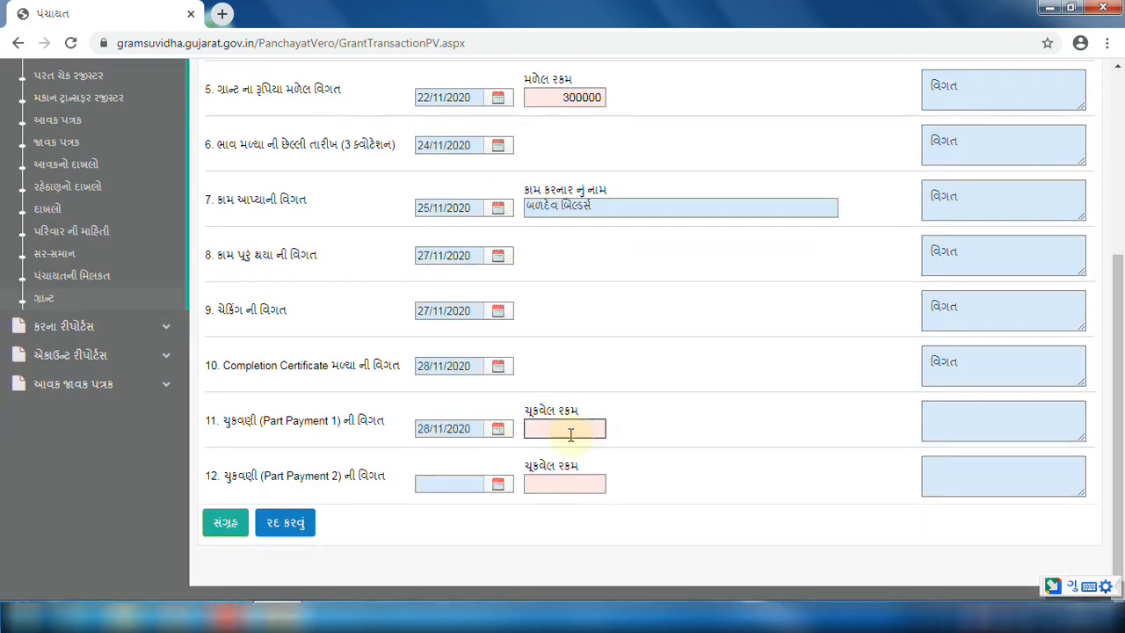
text(150000)
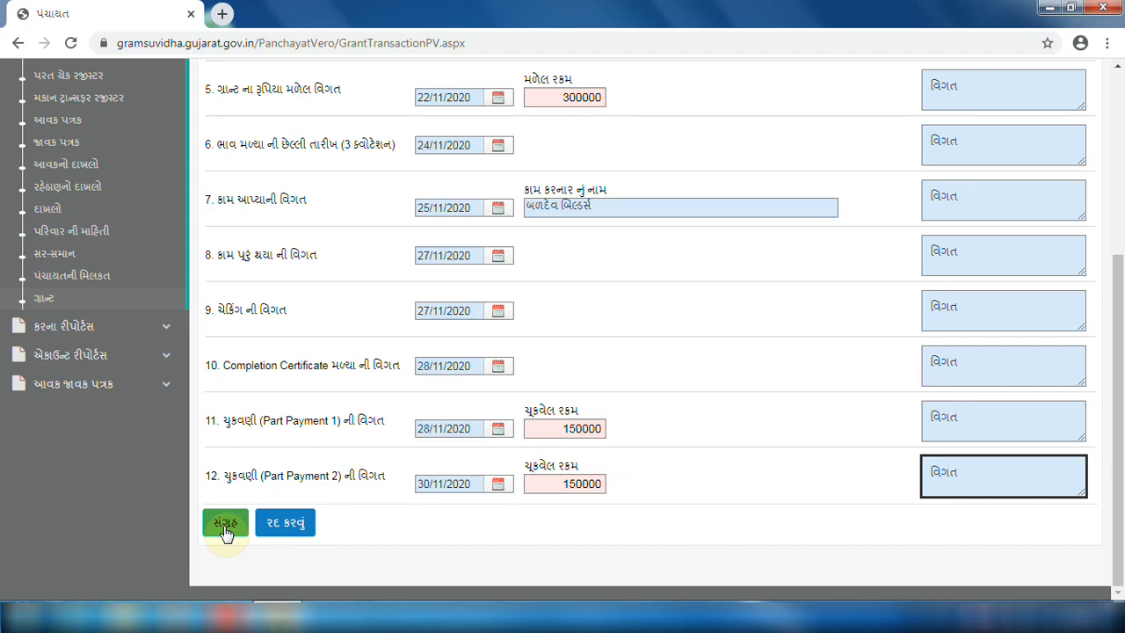
click(225, 528)
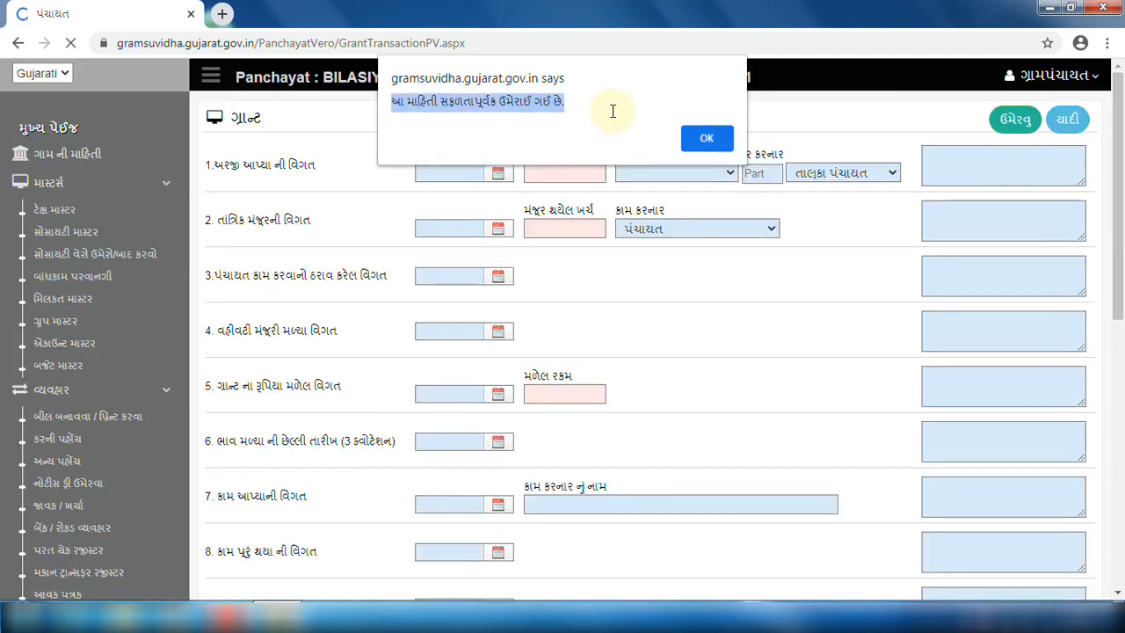
Dismiss the save alert and list saved grants, showing the 11th Finance Commission grant of 350000.00.
click(709, 139)
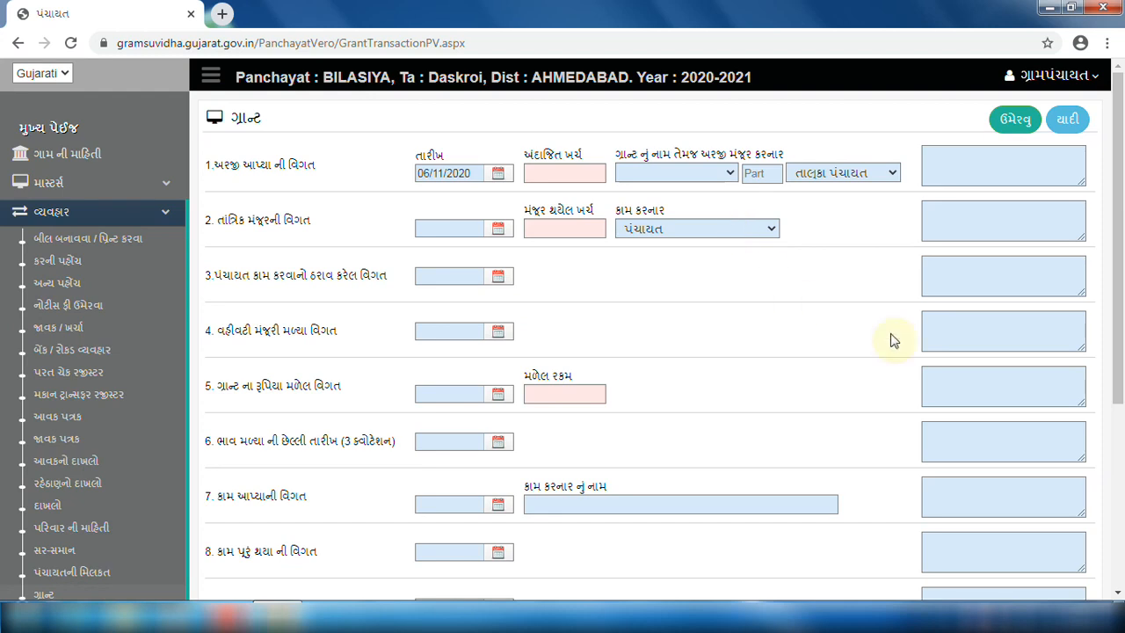
click(1074, 122)
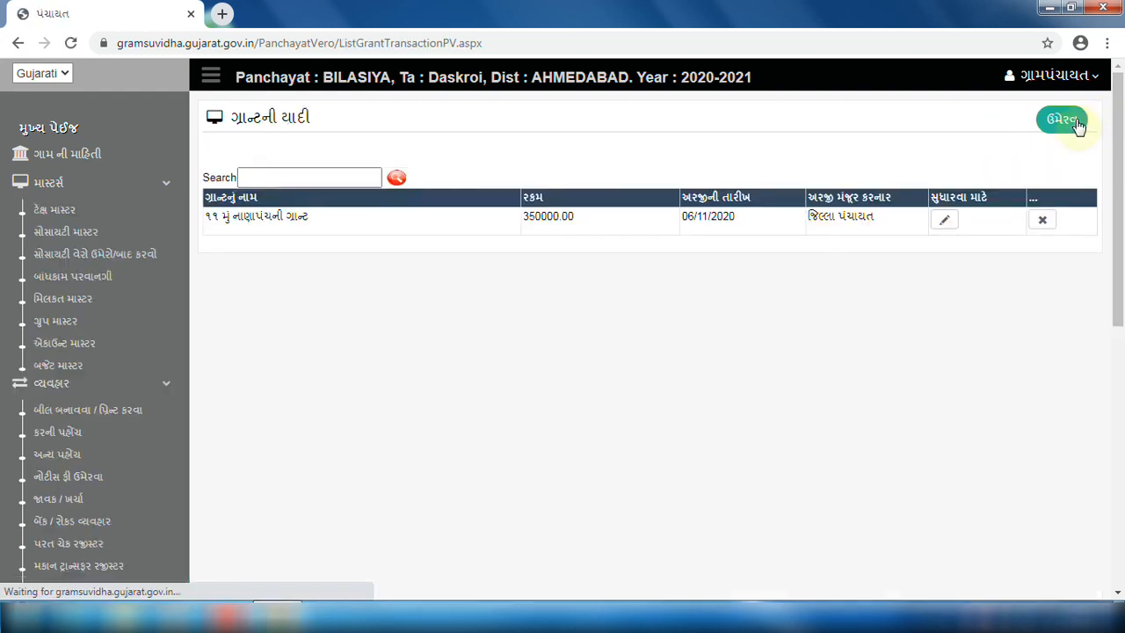